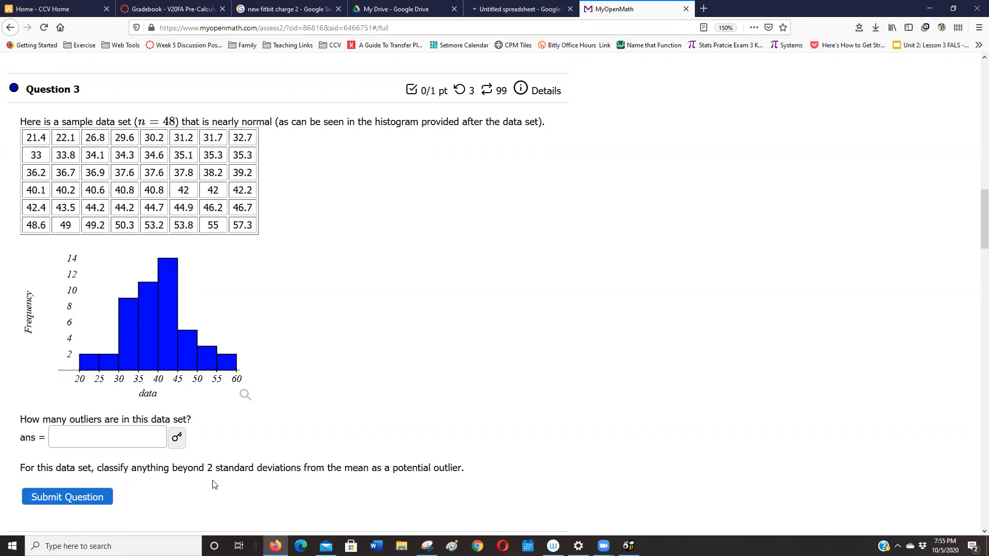
- Copy the 48-value data table from Question 3 and paste it into the untitled Google Sheets spreadsheet starting at cell A1
{"action": "left_click_drag", "start_coordinate": [205, 470], "coordinate": [357, 477]}
{"action": "left_click", "coordinate": [314, 382]}
{"action": "left_click_drag", "start_coordinate": [257, 227], "coordinate": [24, 146]}
{"action": "key", "text": "ctrl+c"}
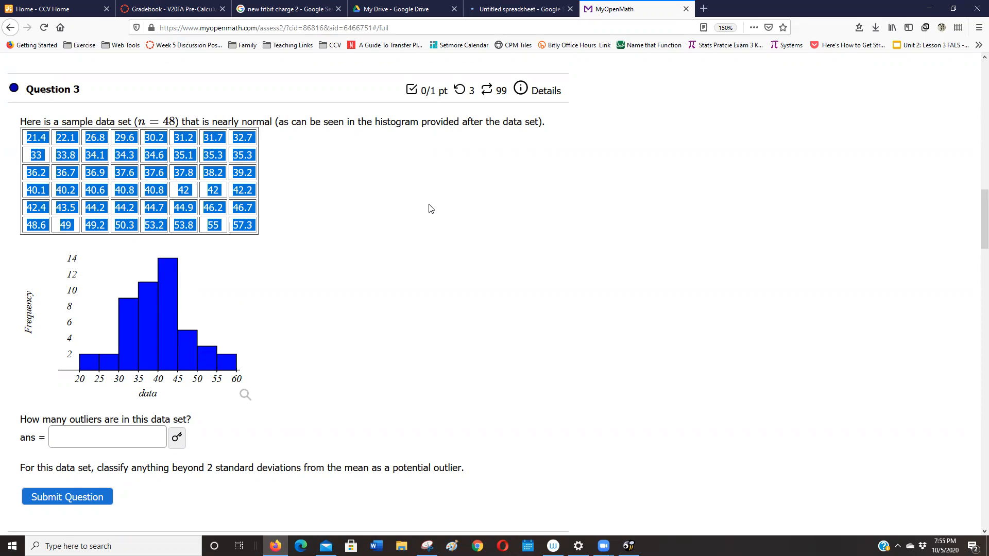
{"action": "left_click", "coordinate": [498, 12]}
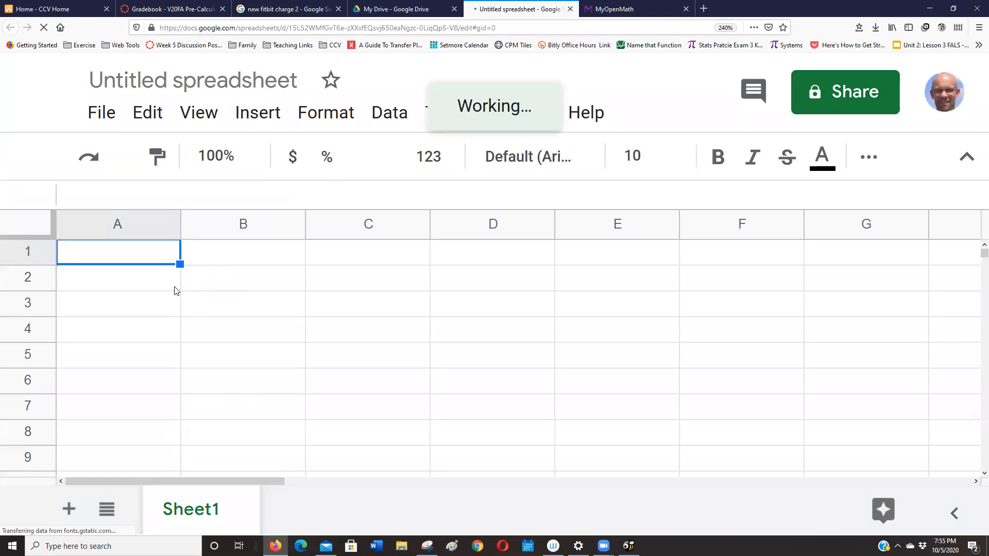
{"action": "key", "text": "ctrl+v"}
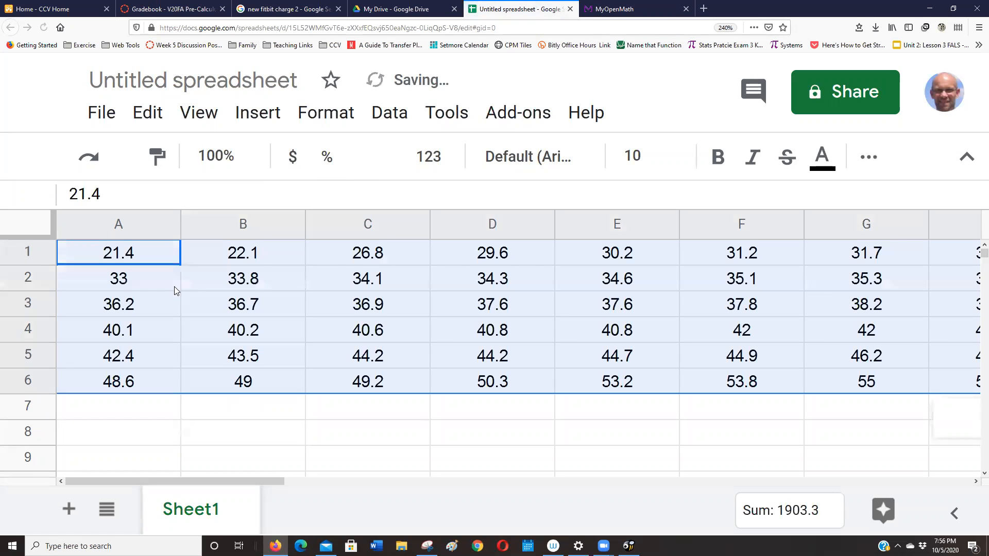
- Try to paste the data set as text inside cell A16, and clear that cell
{"action": "scroll", "coordinate": [304, 412], "scroll_direction": "down", "scroll_amount": 4}
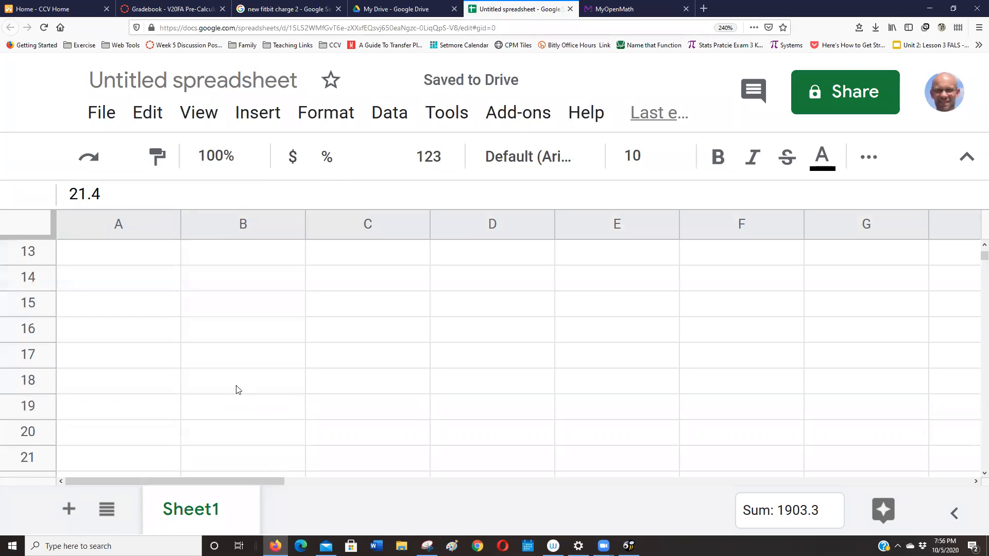
{"action": "double_click", "coordinate": [123, 331]}
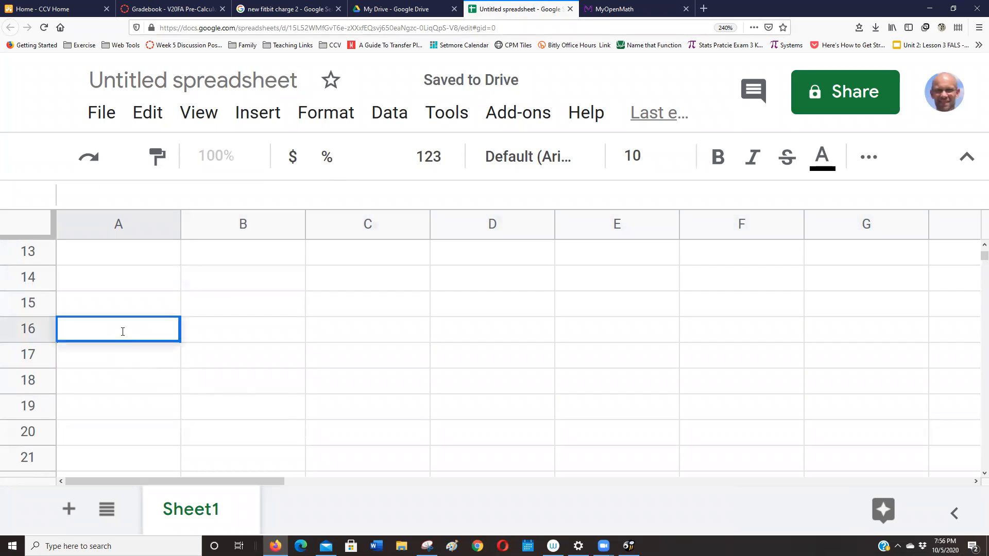
{"action": "key", "text": "ctrl+v"}
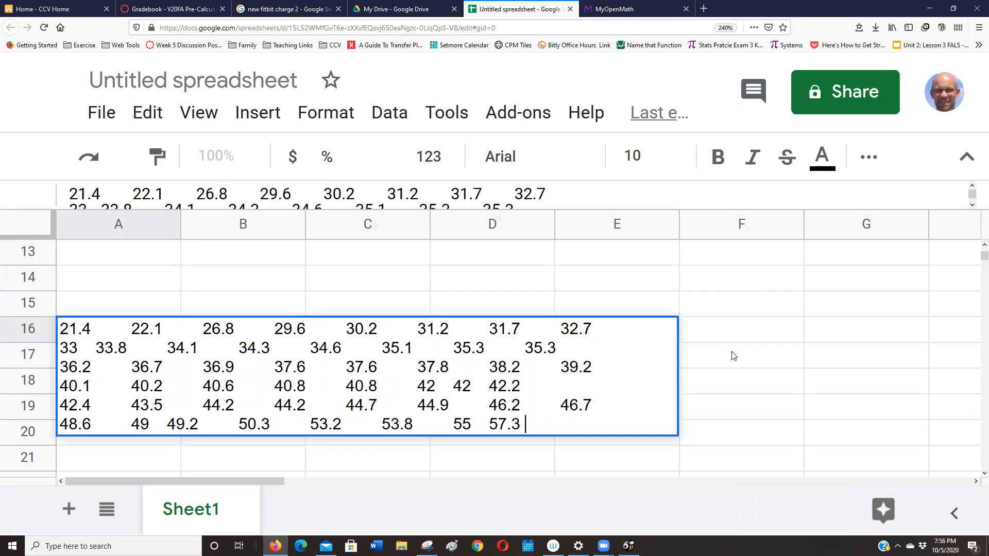
{"action": "left_click", "coordinate": [734, 356]}
{"action": "left_click", "coordinate": [196, 390]}
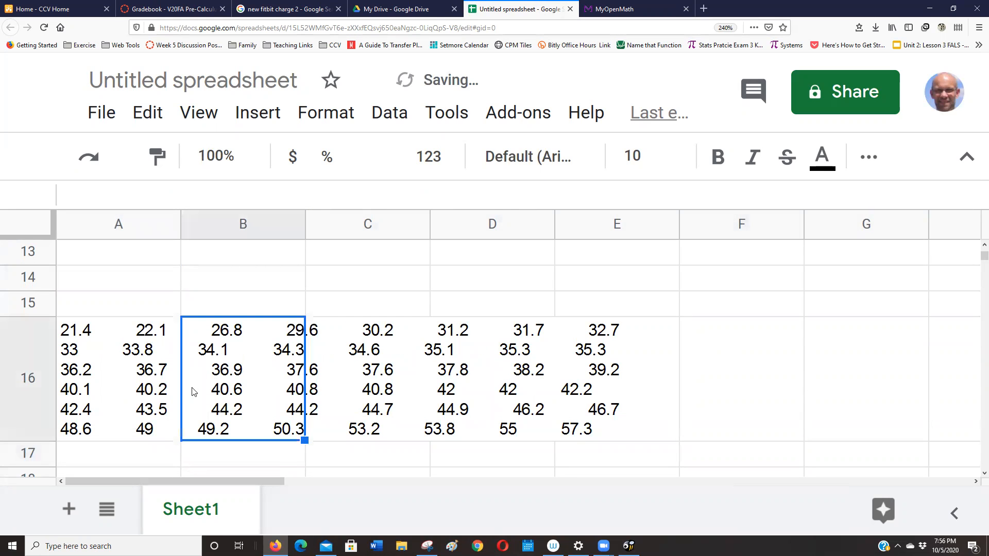
{"action": "left_click", "coordinate": [145, 389]}
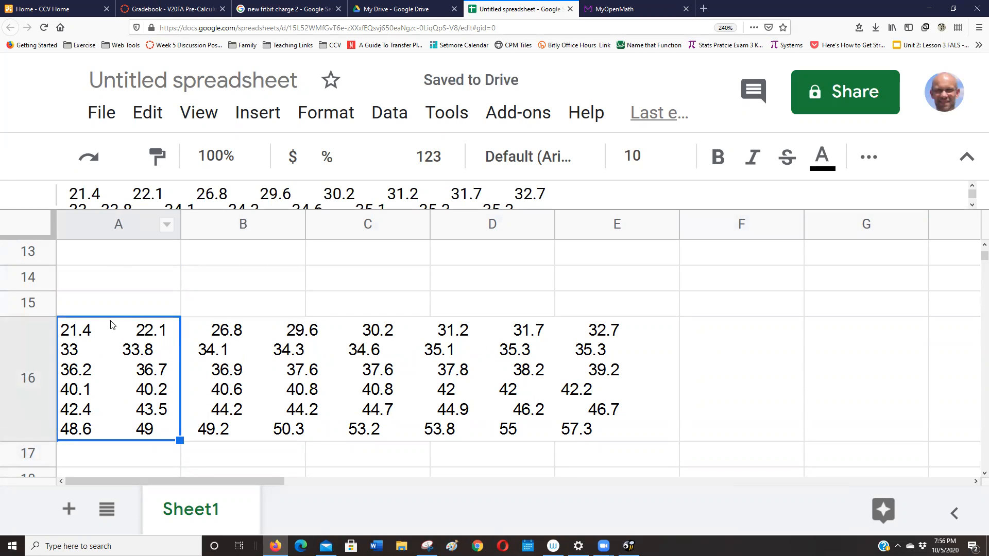
{"action": "key", "text": "Delete"}
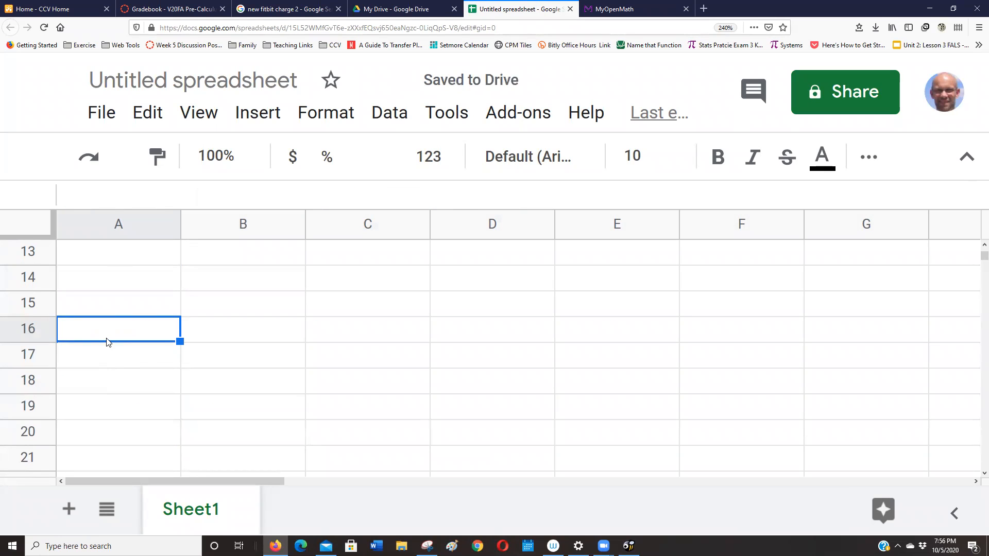
- Paste a second copy of the data set starting at cell A16 and set the sheet zoom to 75%
{"action": "key", "text": "ctrl+v"}
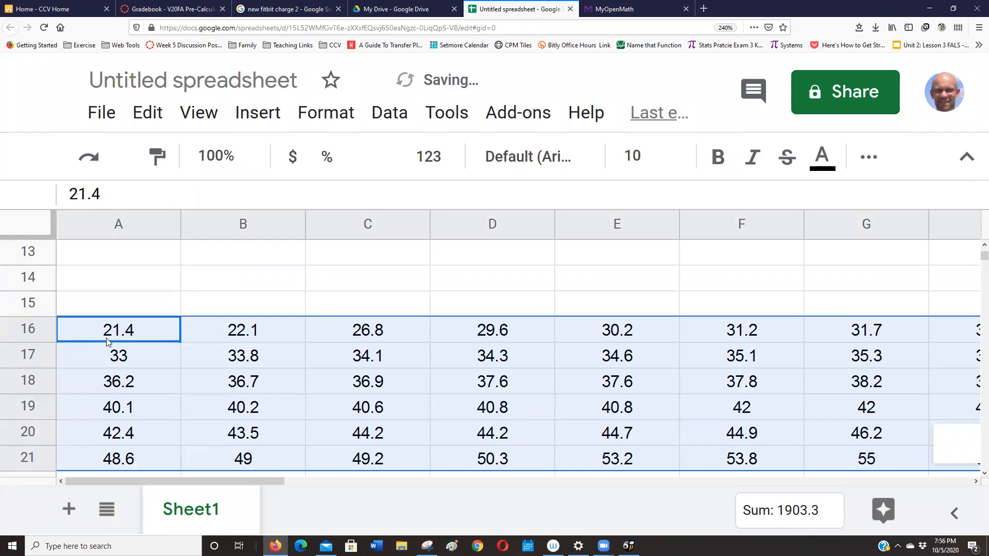
{"action": "scroll", "coordinate": [106, 338], "scroll_direction": "up", "scroll_amount": 5}
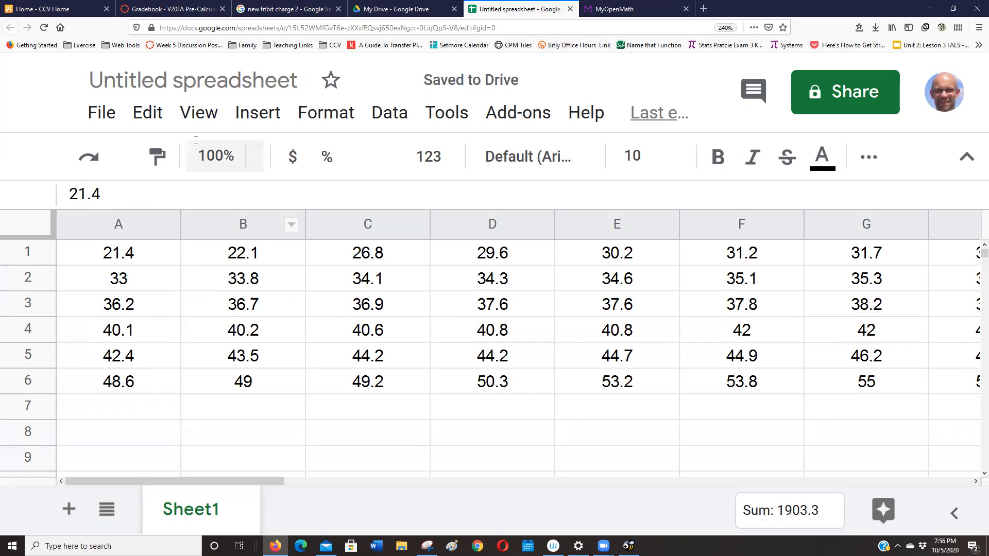
{"action": "left_click", "coordinate": [198, 114]}
{"action": "left_click", "coordinate": [199, 114]}
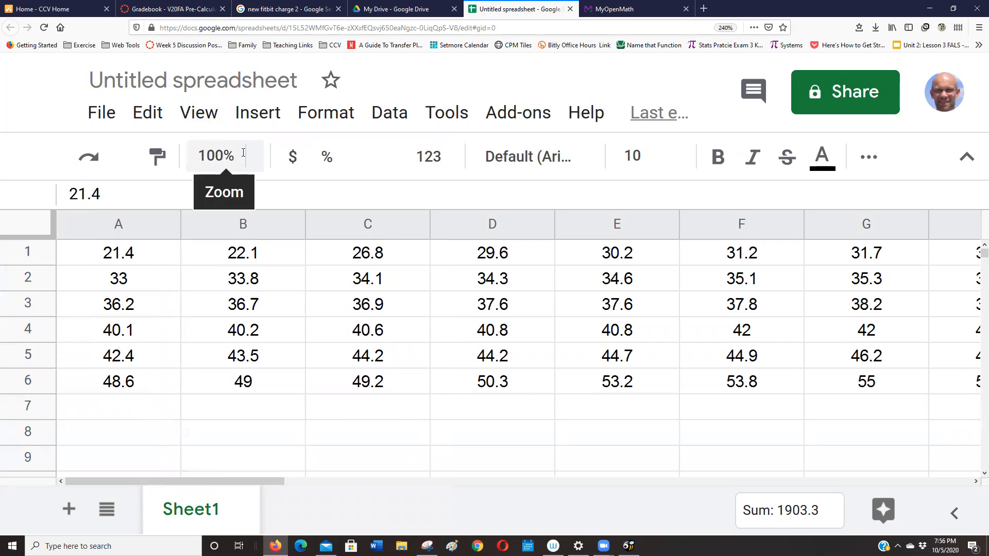
{"action": "left_click", "coordinate": [256, 161]}
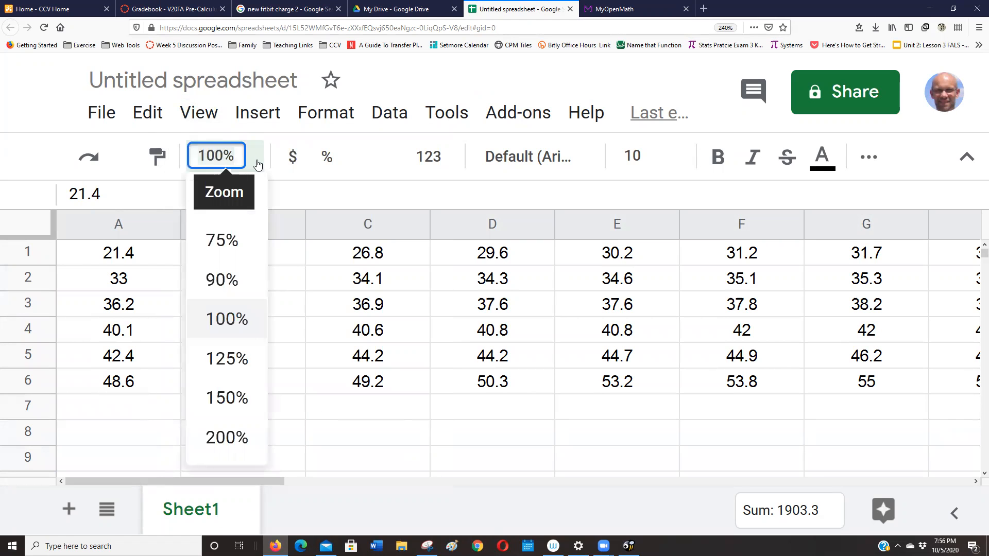
{"action": "left_click", "coordinate": [234, 238]}
{"action": "left_click", "coordinate": [226, 419]}
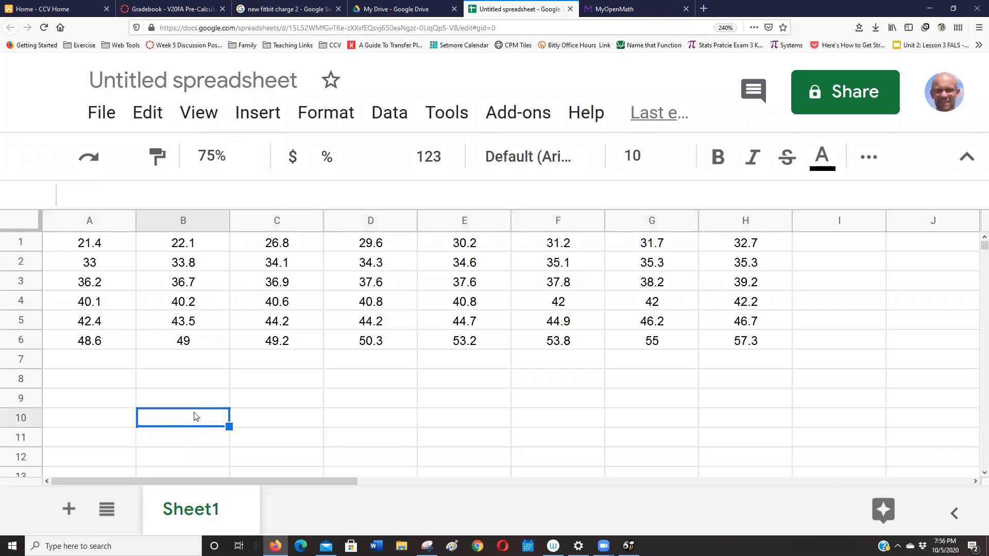
- Enter the labels "mean" in cell B8 and "std dev" in cell B9
{"action": "left_click", "coordinate": [171, 381]}
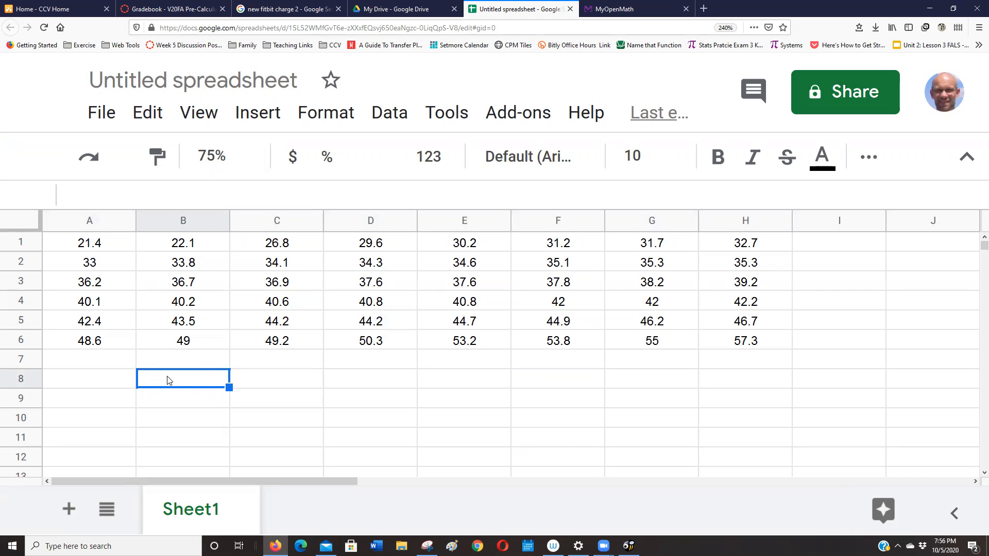
{"action": "type", "text": "mean"}
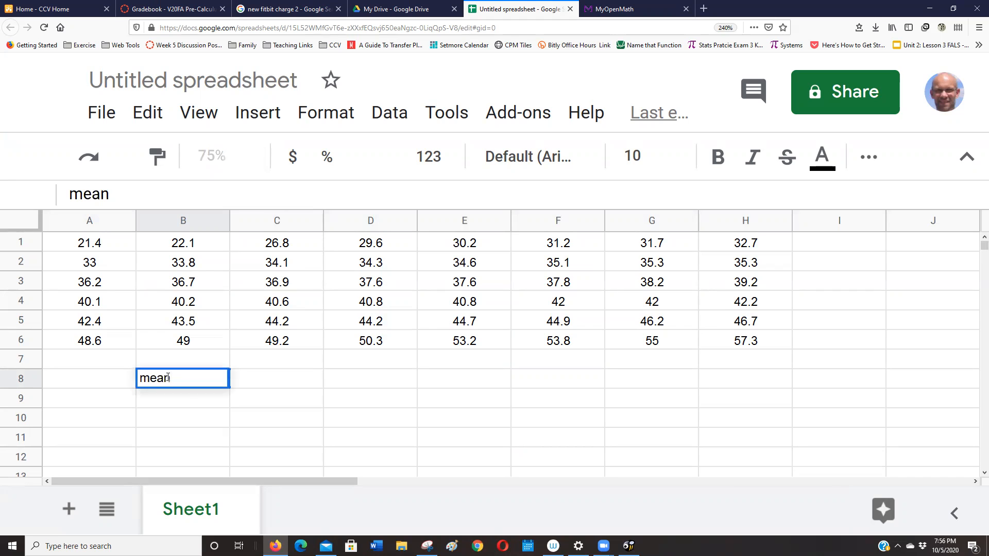
{"action": "key", "text": "Return"}
{"action": "type", "text": "std"}
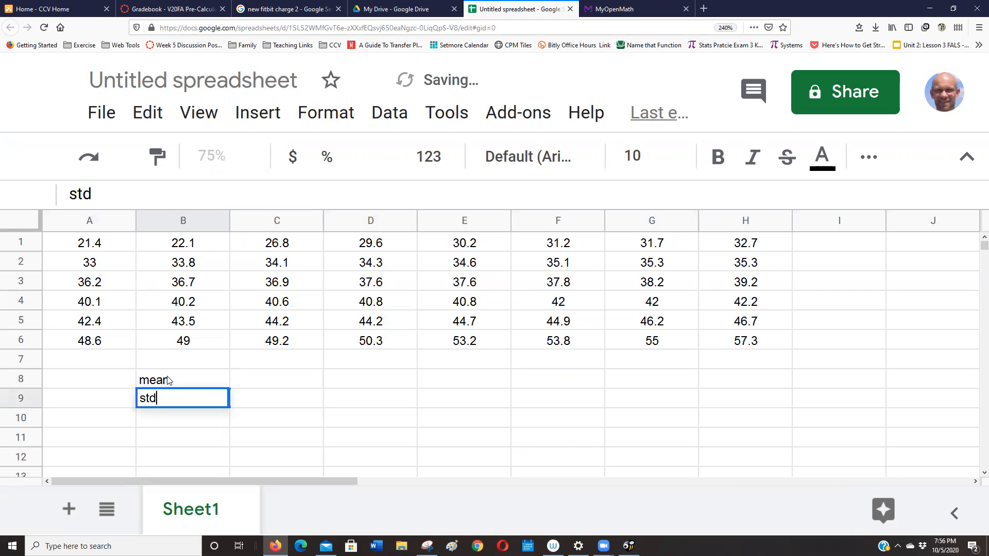
{"action": "type", "text": " dev"}
{"action": "key", "text": "Tab"}
- Calculate the mean of A1:H6 in cell C8 with the AVERAGE function
{"action": "key", "text": "Up"}
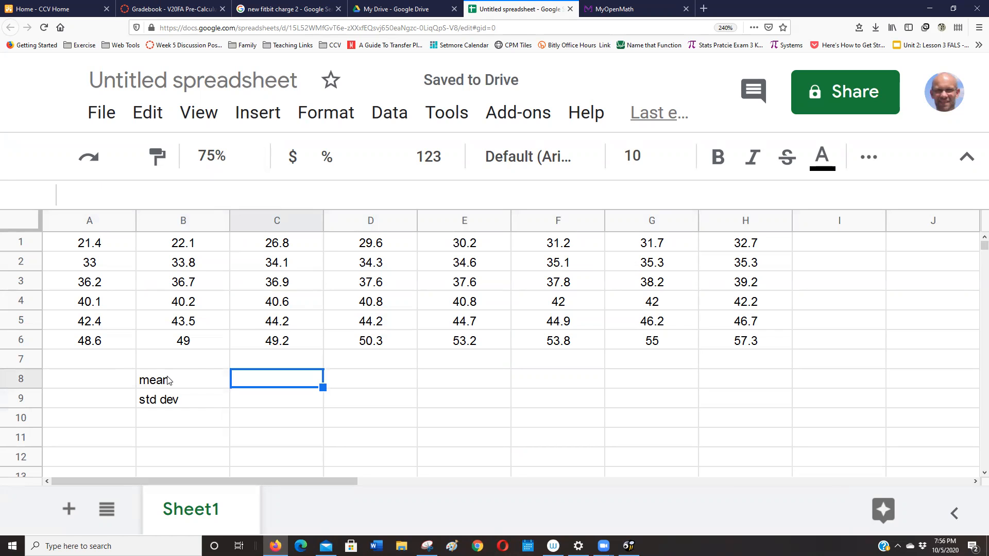
{"action": "type", "text": "=ave"}
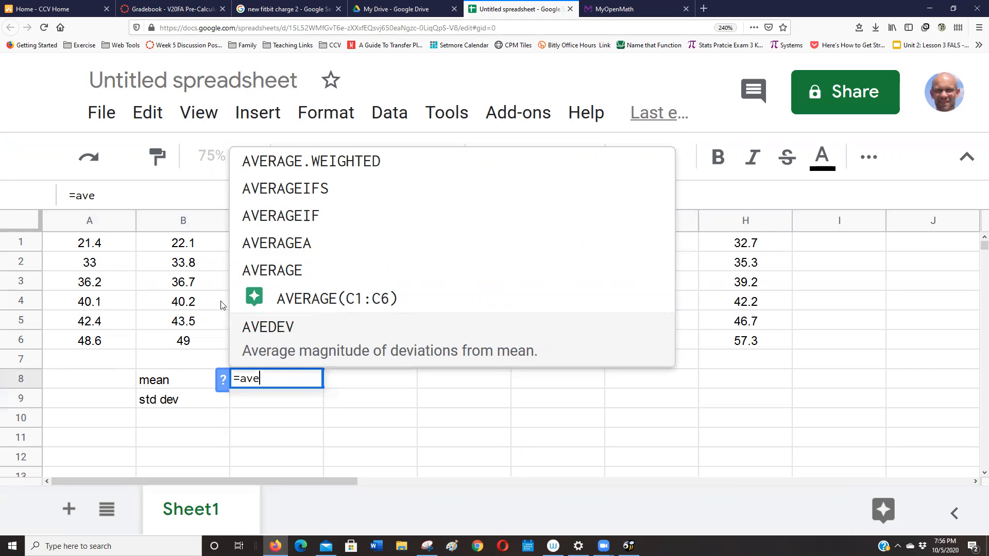
{"action": "left_click", "coordinate": [266, 280]}
{"action": "left_click_drag", "start_coordinate": [90, 242], "coordinate": [711, 358]}
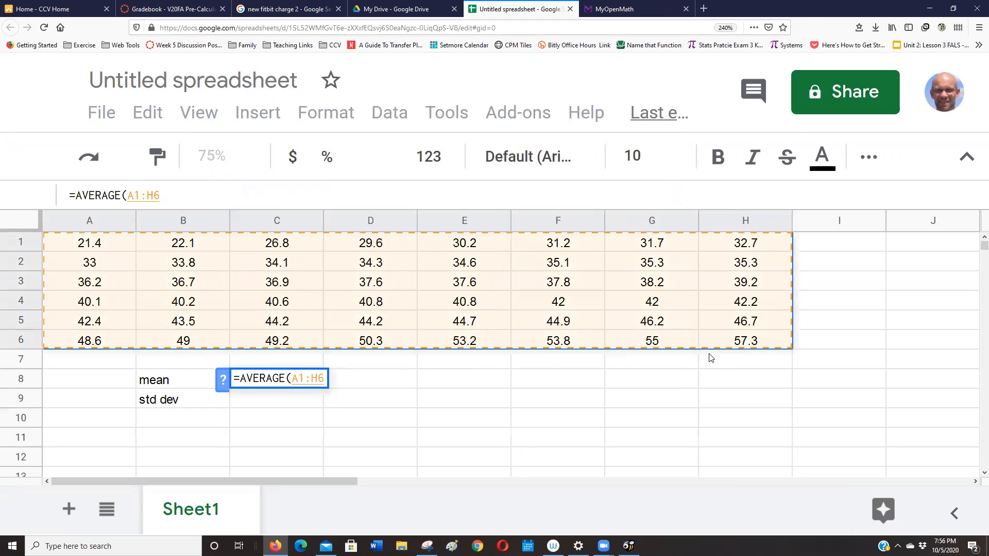
{"action": "key", "text": "Return"}
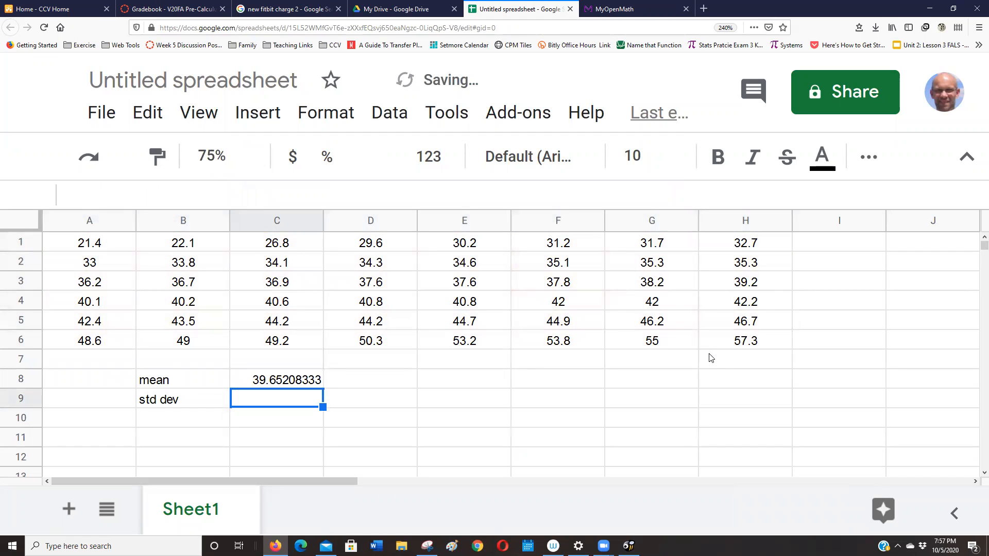
- Calculate the standard deviation of A1:H6 in cell C9 with the STDEV function
{"action": "type", "text": "=std"}
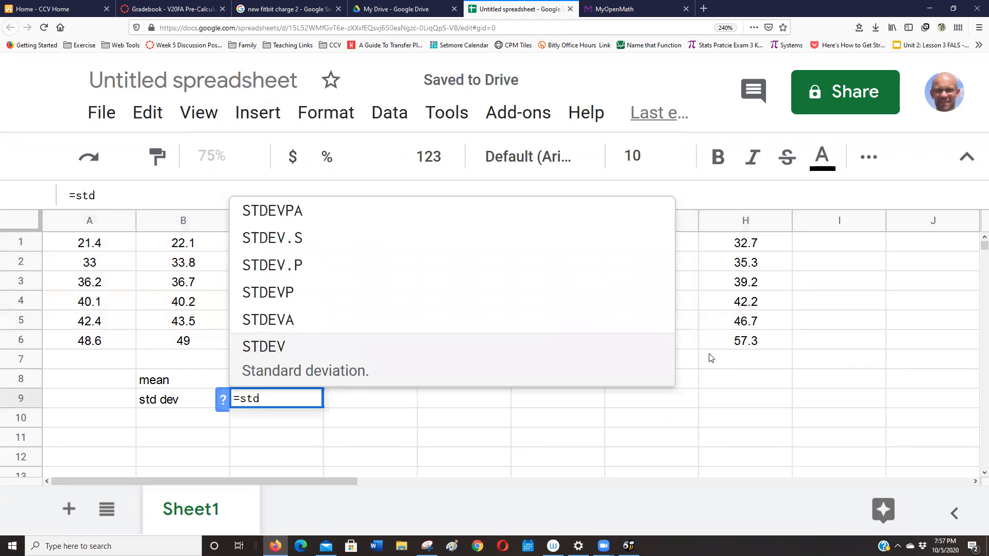
{"action": "left_click", "coordinate": [265, 355]}
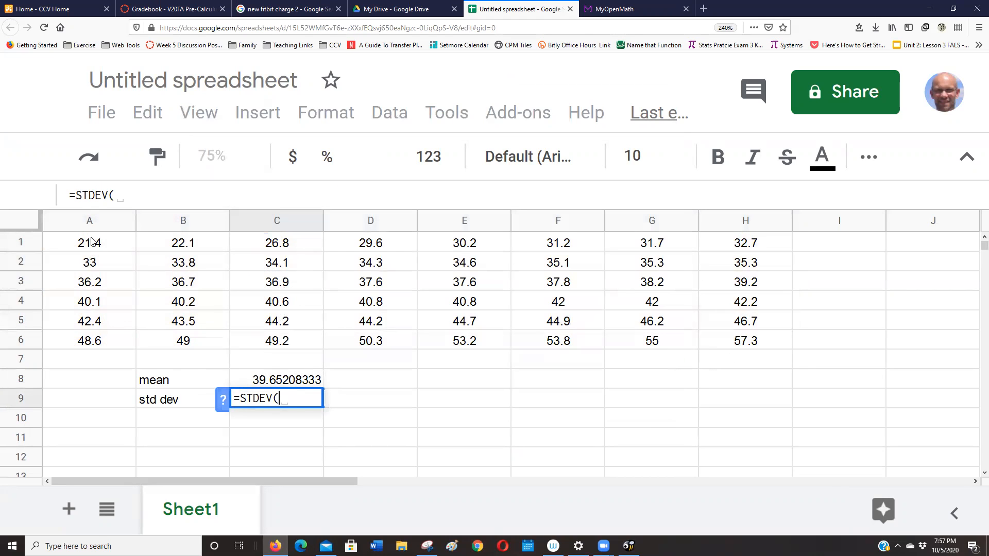
{"action": "left_click_drag", "start_coordinate": [92, 242], "coordinate": [724, 344]}
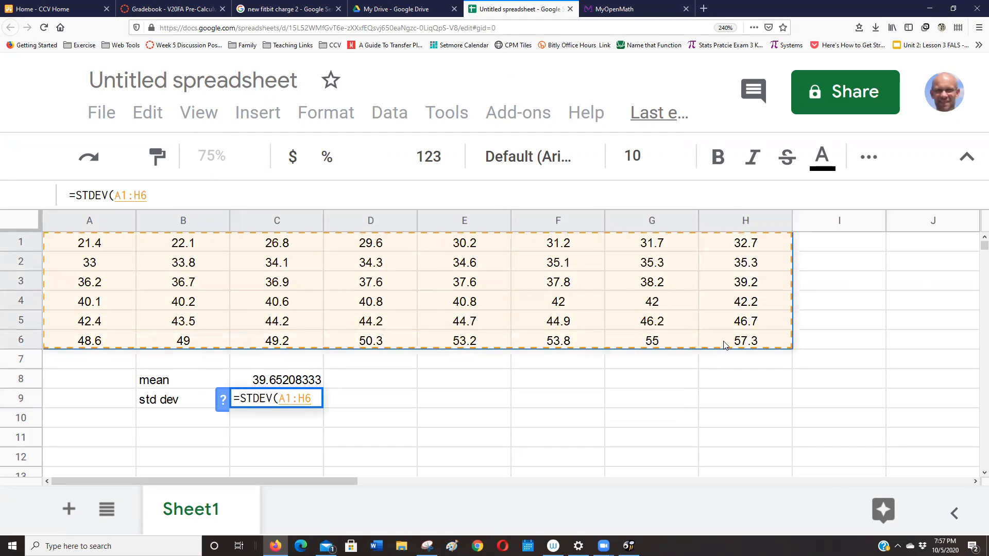
{"action": "key", "text": "Return"}
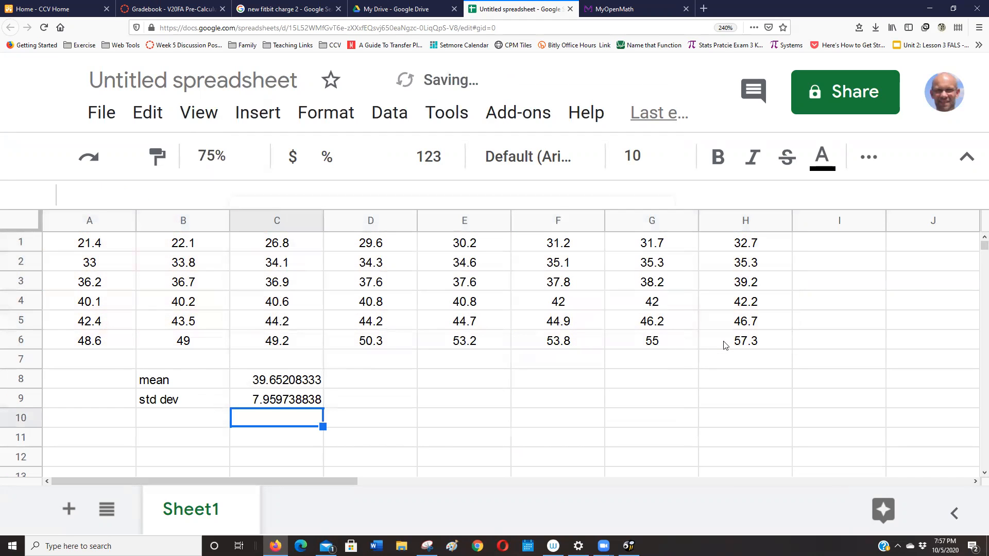
{"action": "left_click", "coordinate": [478, 397]}
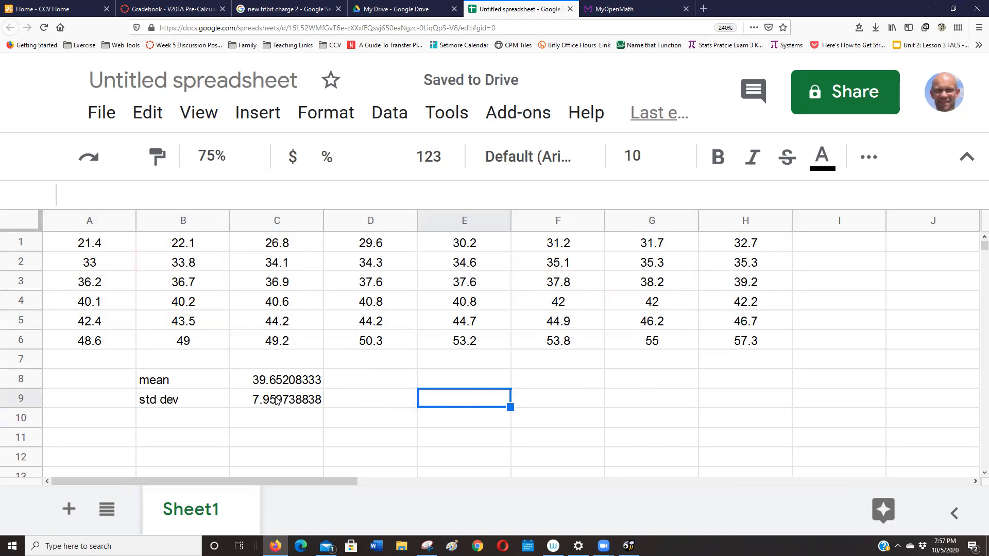
{"action": "left_click", "coordinate": [259, 406]}
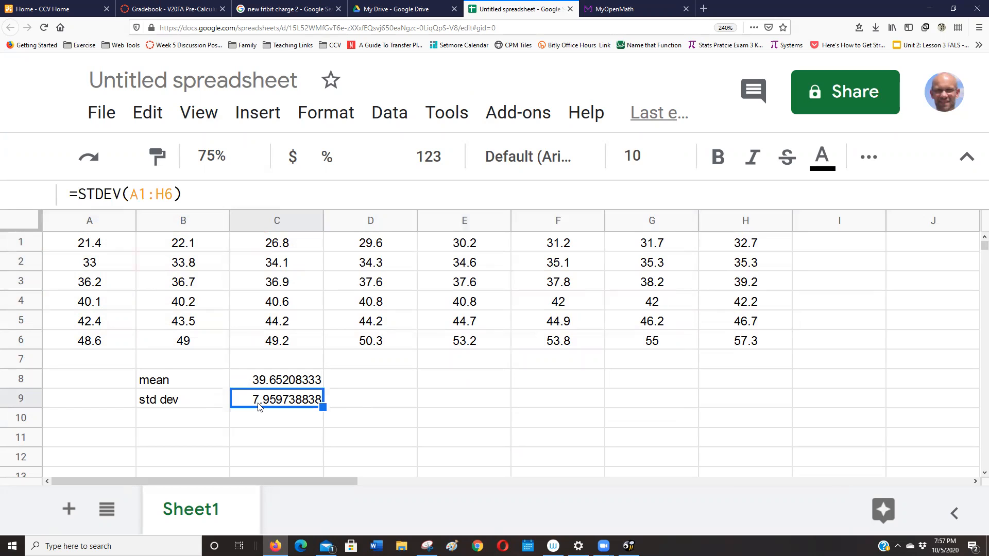
{"action": "key", "text": "ctrl+c"}
{"action": "left_click", "coordinate": [255, 385]}
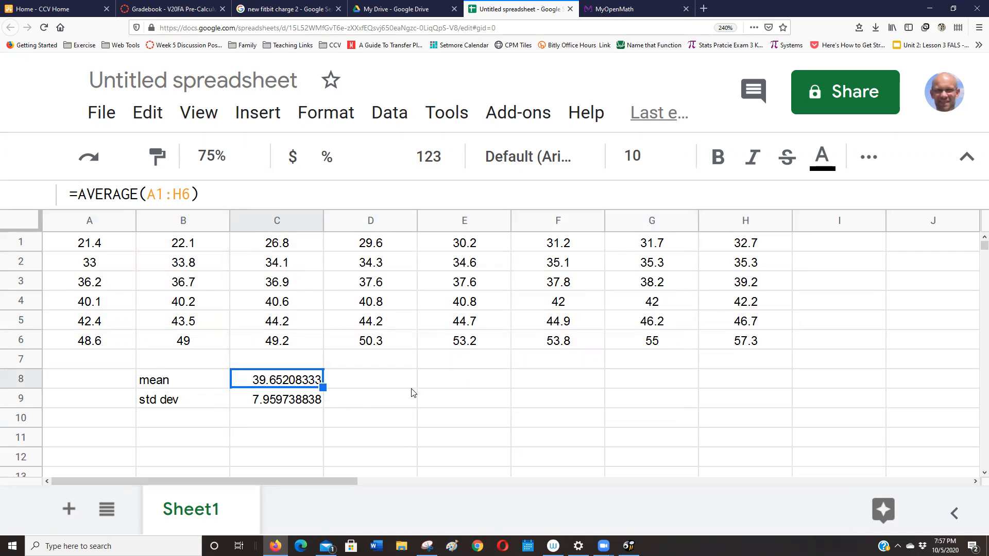
{"action": "left_click", "coordinate": [445, 398]}
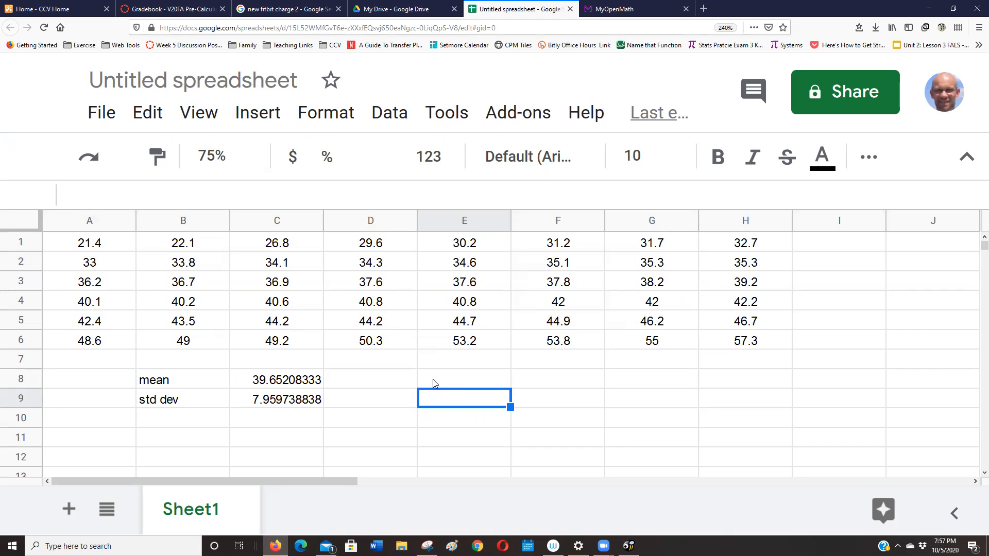
- Enter the labels "Lower fence" in cell E8 and "Upperfence" in cell E9
{"action": "left_click", "coordinate": [433, 382]}
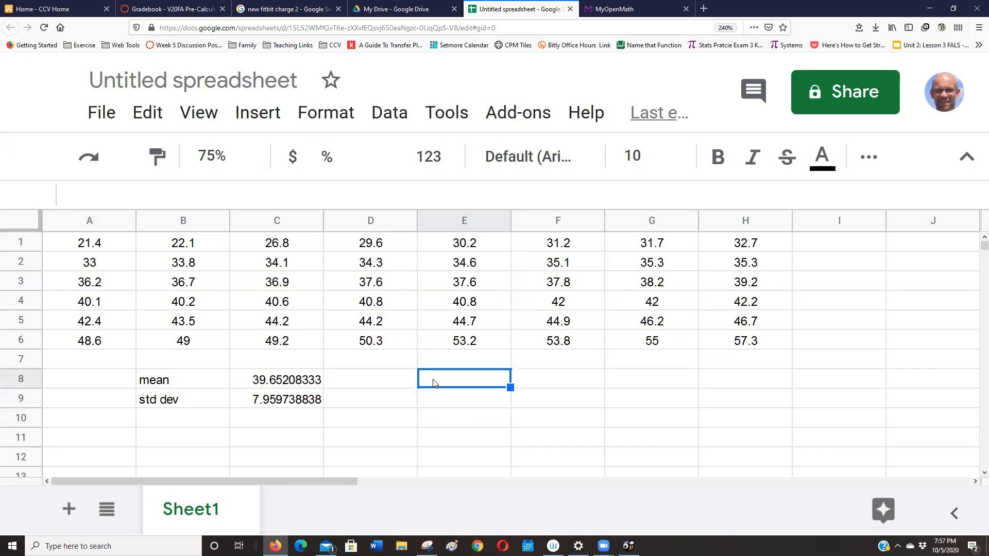
{"action": "type", "text": "Lower"}
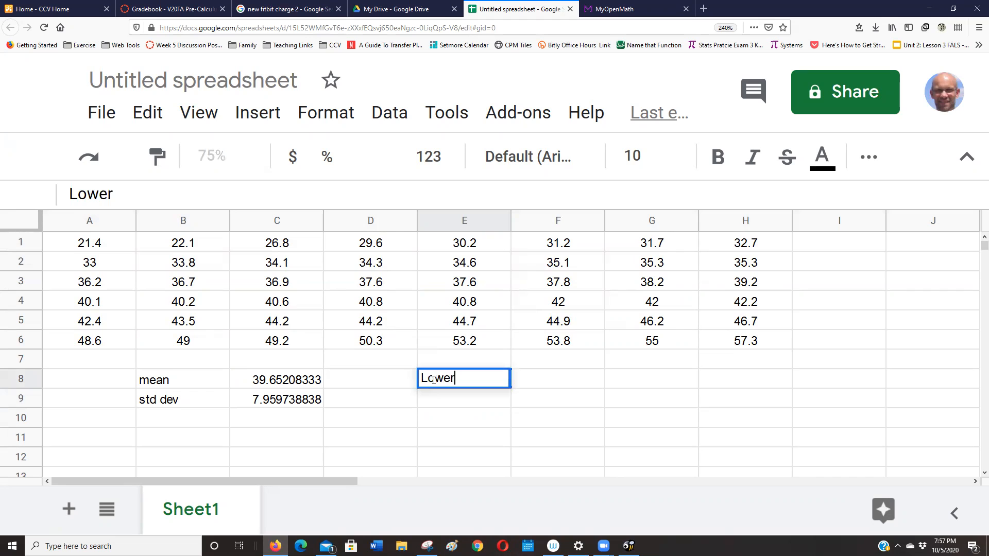
{"action": "type", "text": " fence"}
{"action": "key", "text": "Return"}
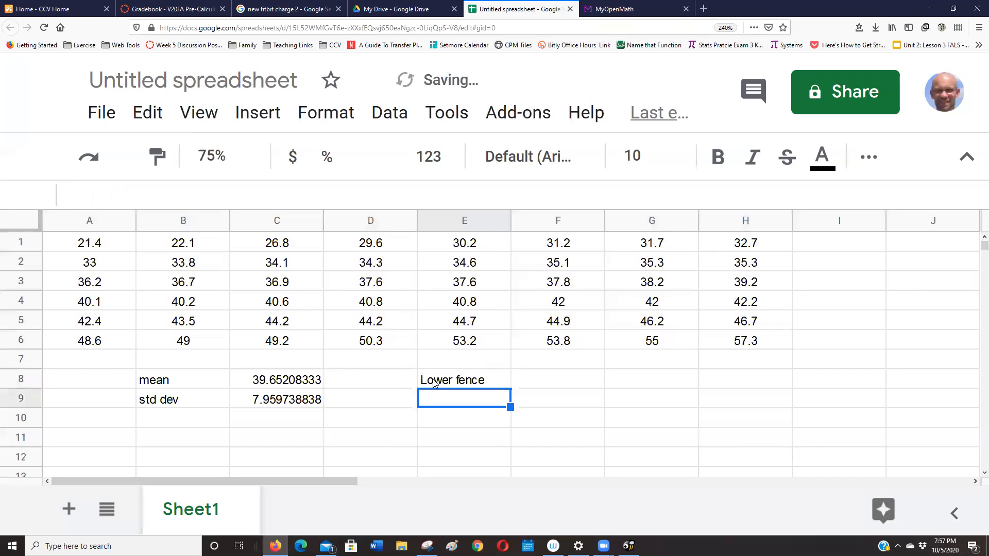
{"action": "type", "text": "Up"}
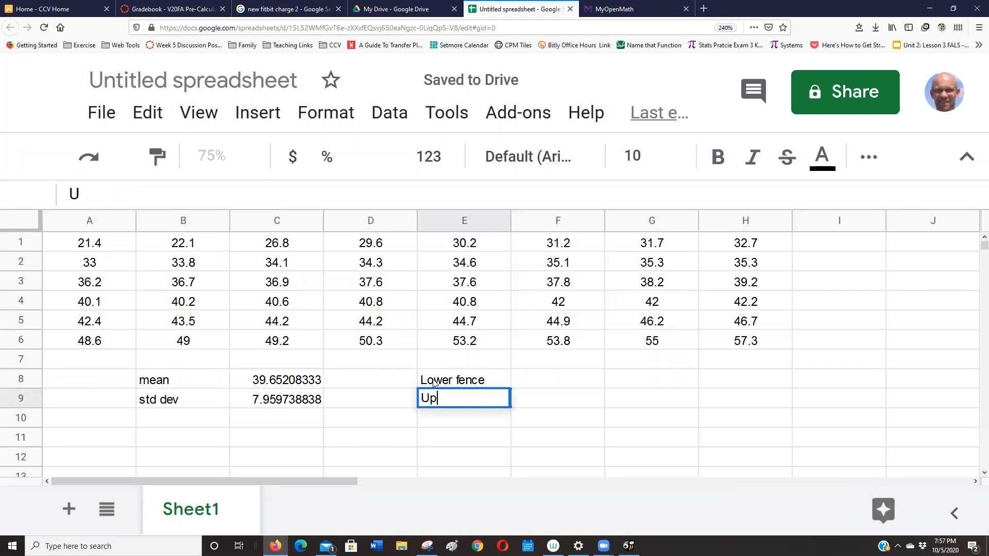
{"action": "type", "text": "perfence"}
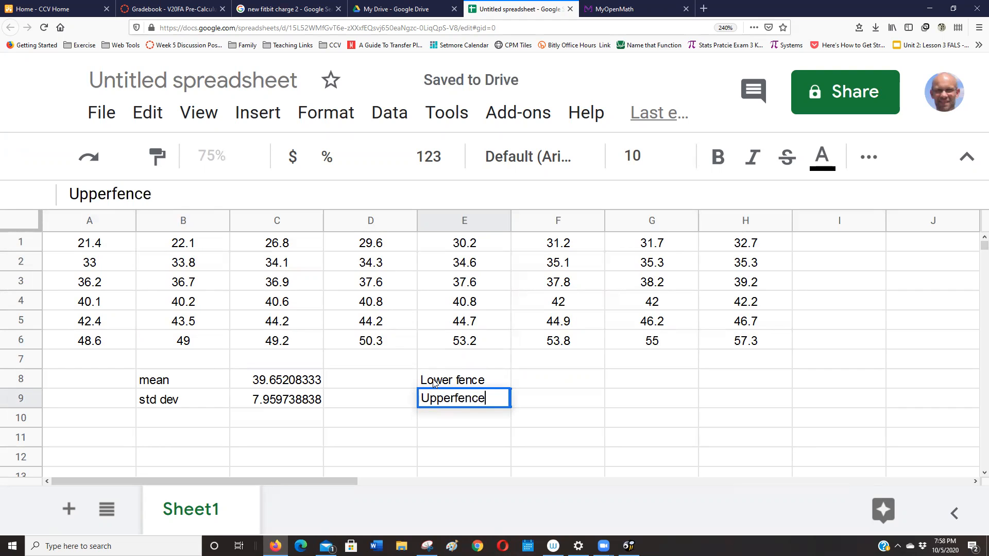
{"action": "key", "text": "Left"}
{"action": "key", "text": "Left"}
{"action": "key", "text": "Left"}
{"action": "key", "text": "Right"}
{"action": "key", "text": "Right"}
{"action": "key", "text": "Right"}
{"action": "key", "text": "Right"}
{"action": "key", "text": "Left"}
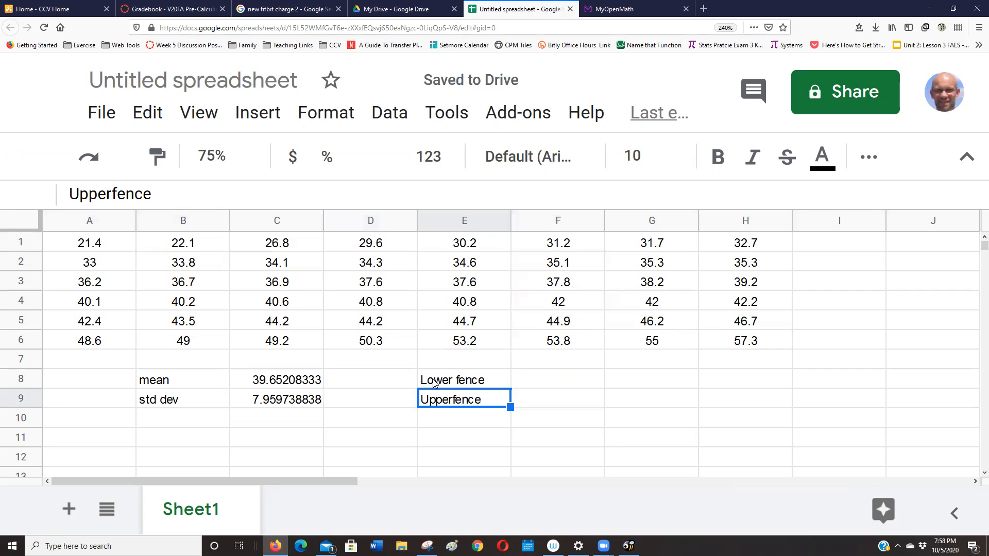
- Correct the label in E9 to "Upper fence" and calculate the lower fence in F8 with =C8-2*C9
{"action": "left_click", "coordinate": [114, 194]}
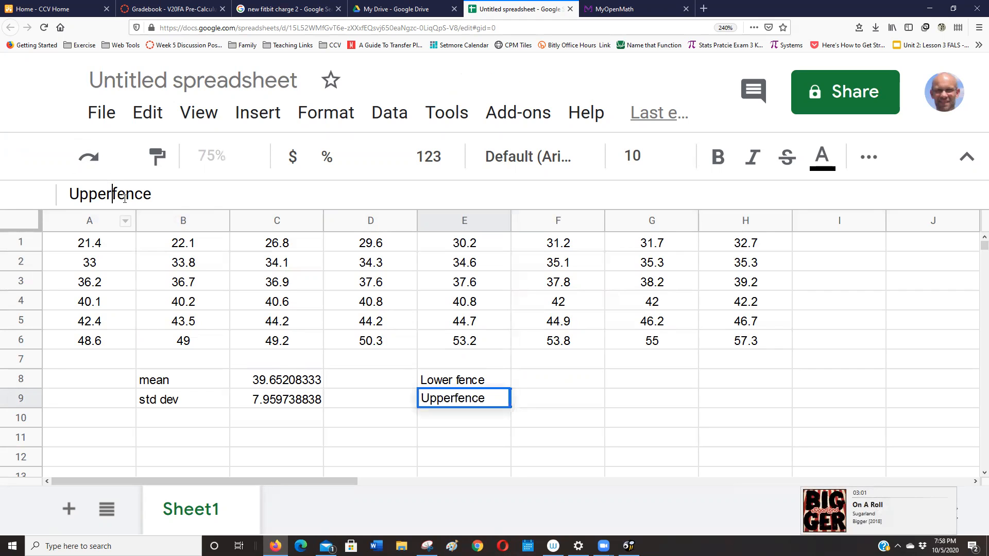
{"action": "left_click", "coordinate": [557, 380]}
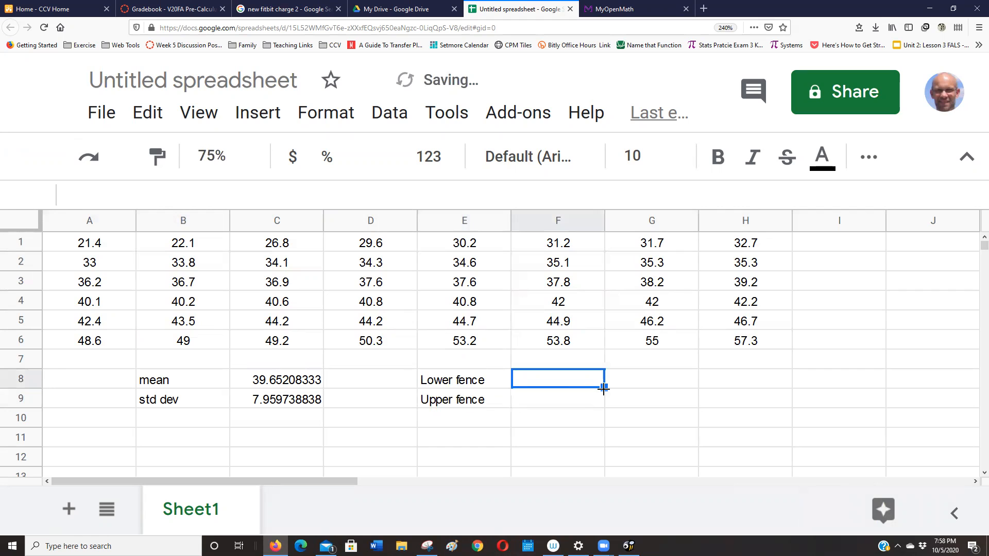
{"action": "type", "text": "="}
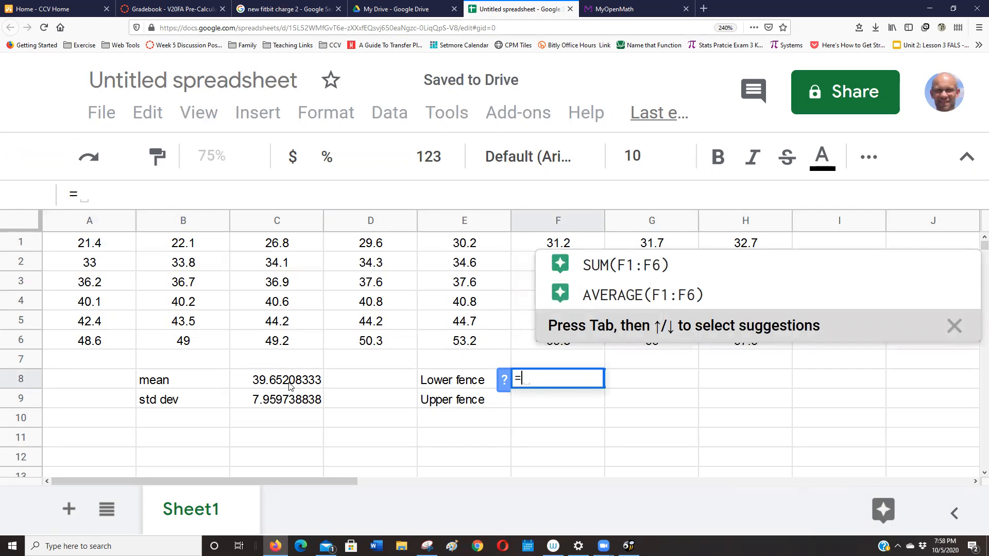
{"action": "left_click", "coordinate": [290, 386]}
{"action": "type", "text": "+2*"}
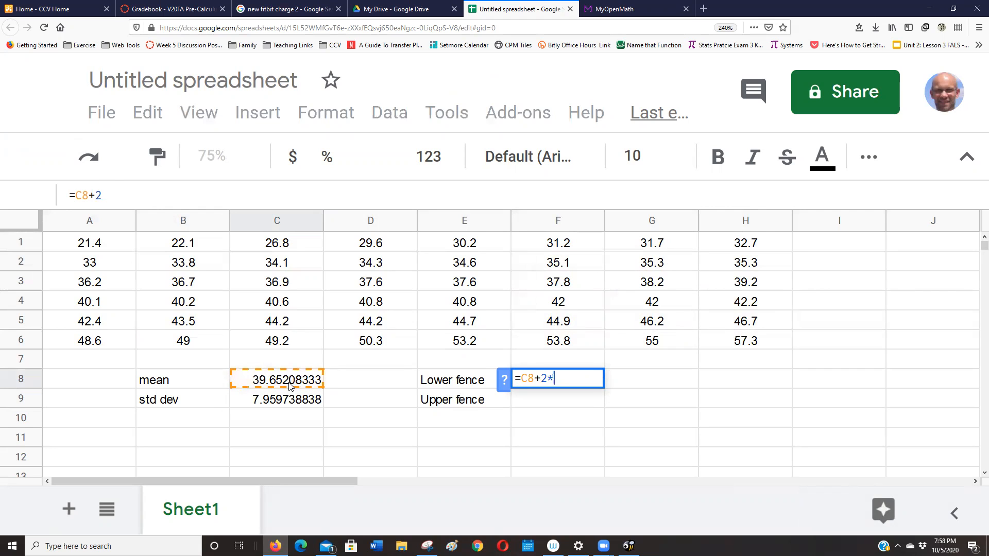
{"action": "left_click", "coordinate": [244, 407]}
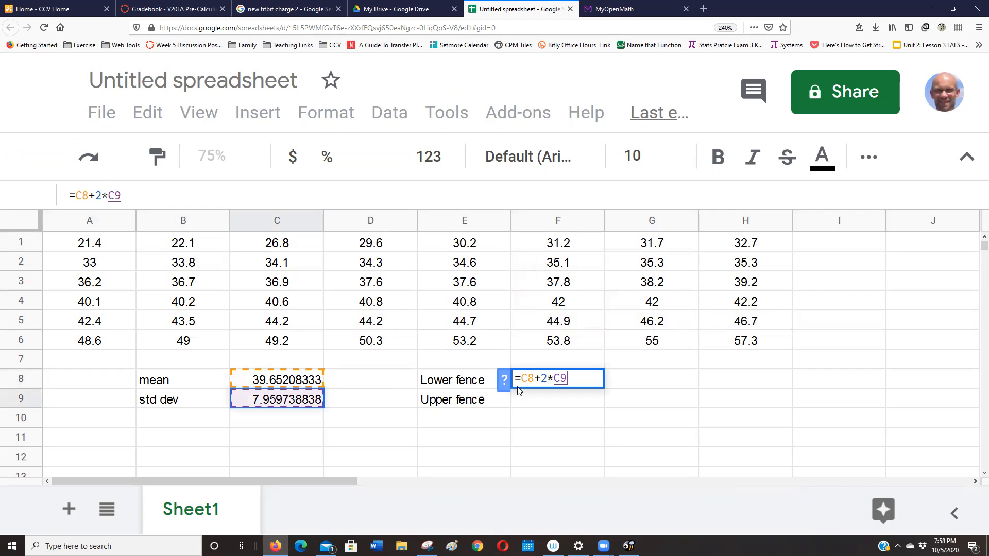
{"action": "left_click", "coordinate": [542, 379]}
{"action": "key", "text": "BackSpace"}
{"action": "type", "text": "-"}
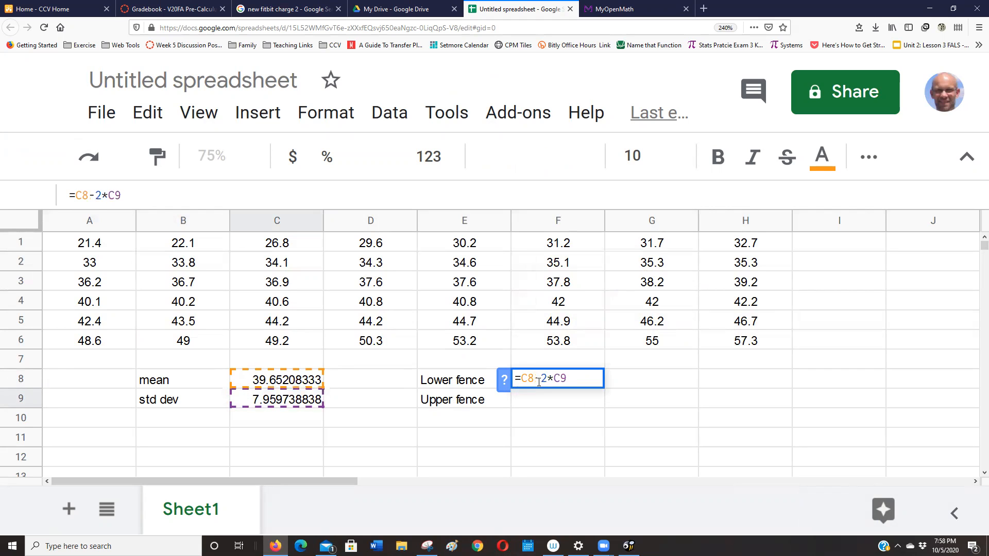
{"action": "key", "text": "Return"}
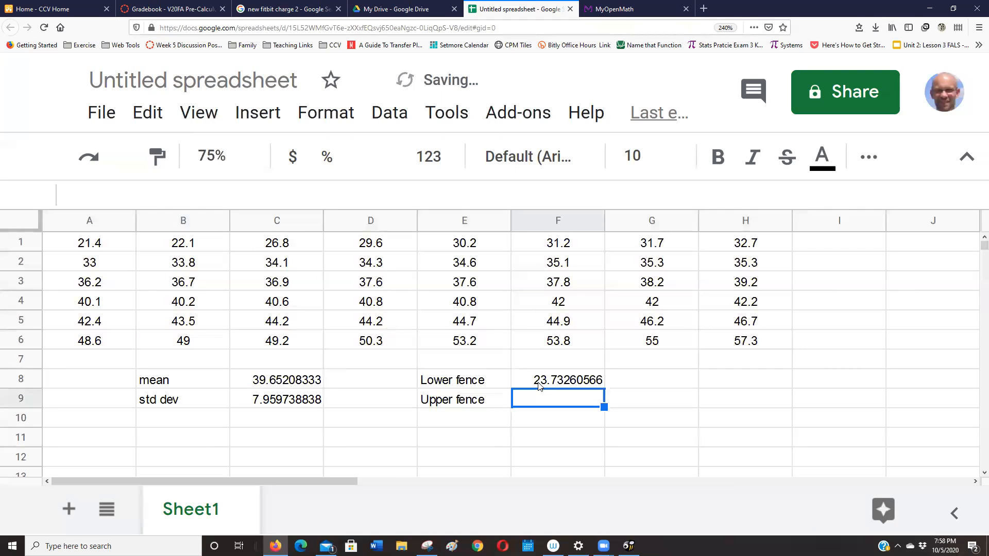
- Calculate the upper fence in cell F9 with the formula =C8+2*C9
{"action": "type", "text": "="}
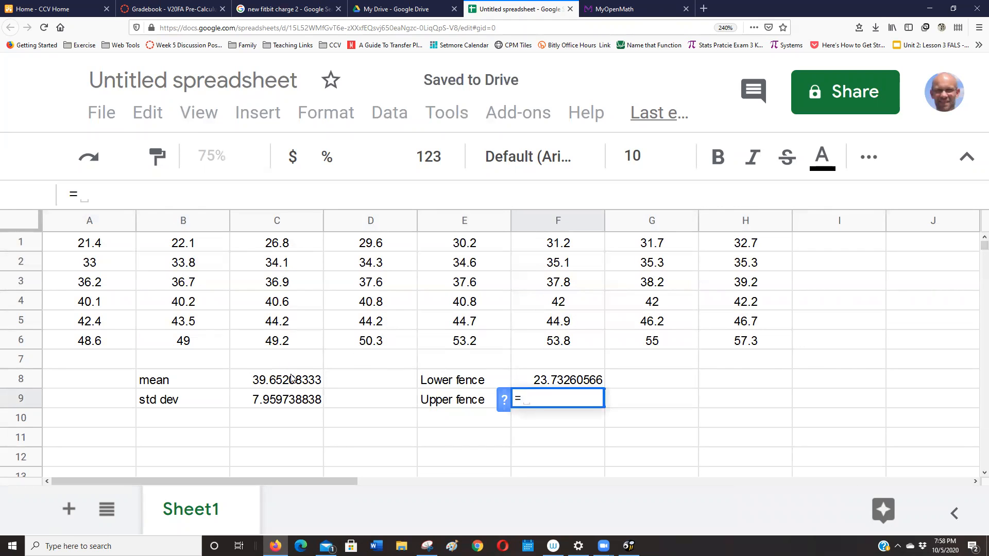
{"action": "left_click", "coordinate": [292, 379]}
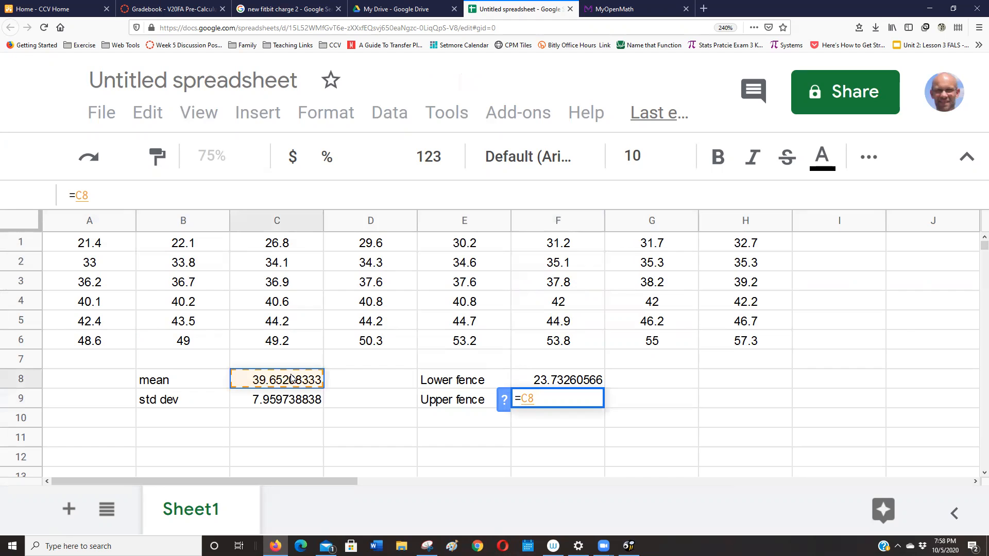
{"action": "type", "text": "+2*"}
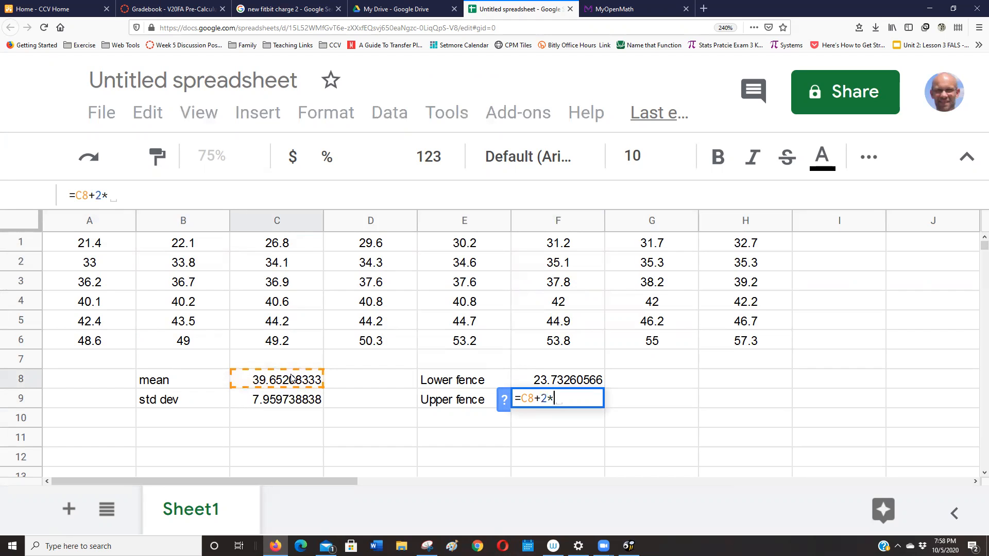
{"action": "left_click", "coordinate": [258, 406]}
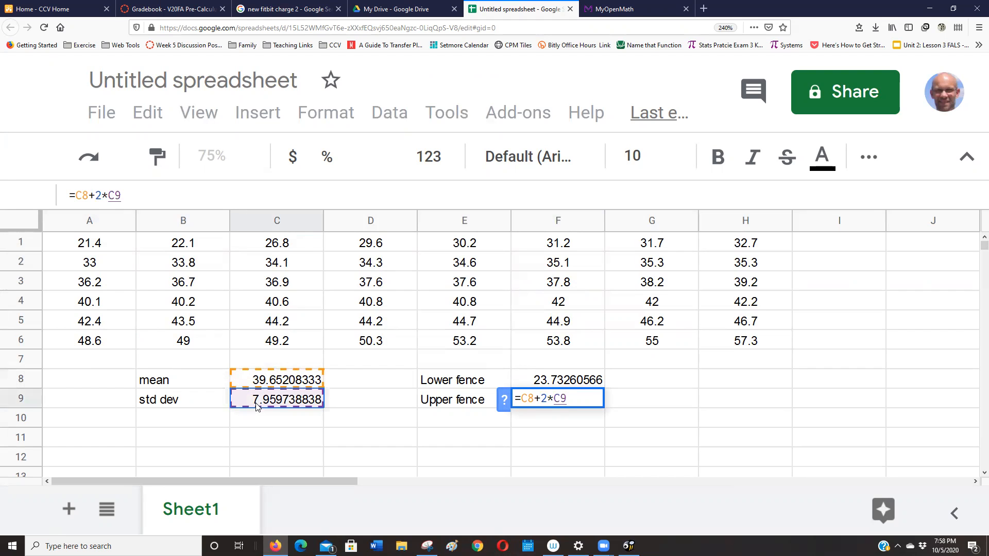
{"action": "key", "text": "Return"}
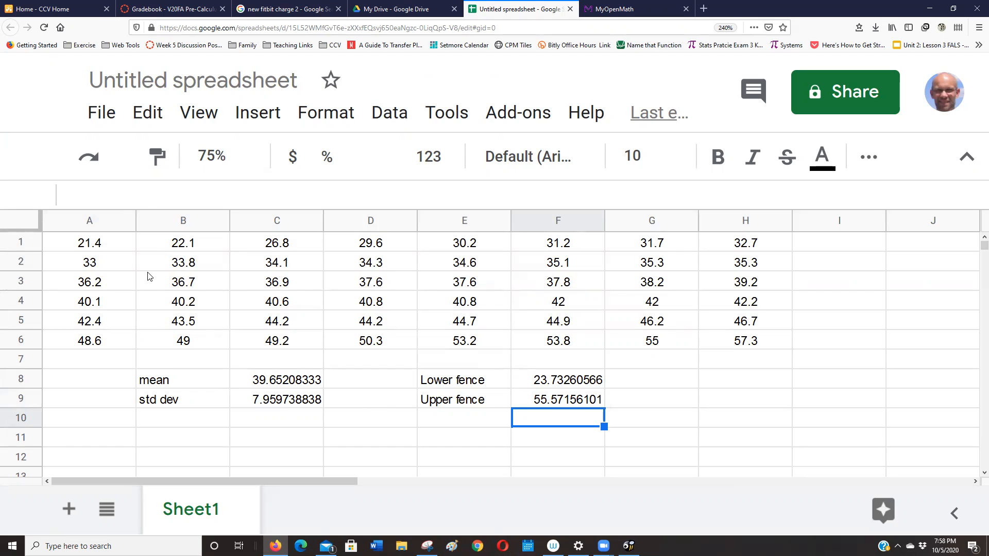
- Mark the two values in A1:B1 as outliers by colouring their text red
{"action": "left_click_drag", "start_coordinate": [116, 251], "coordinate": [170, 250]}
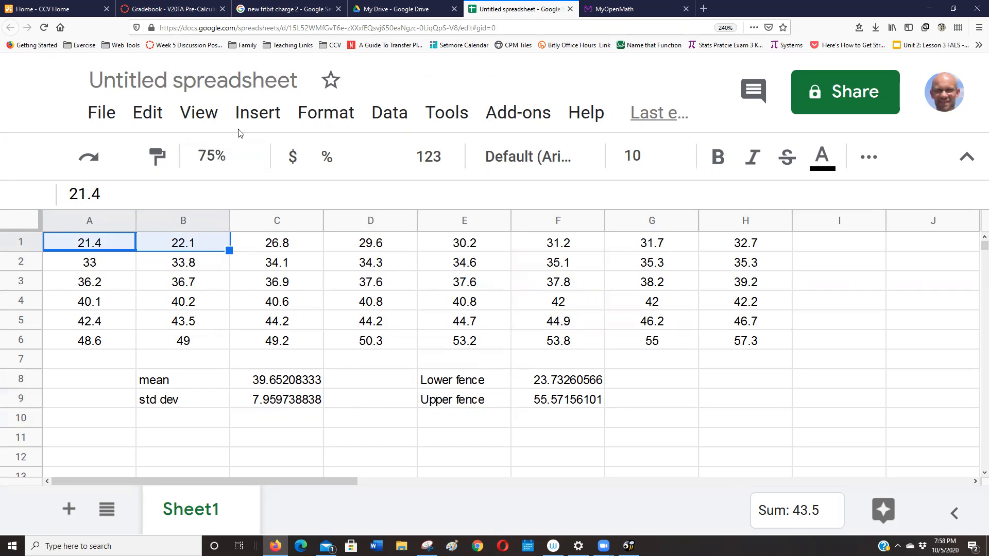
{"action": "left_click", "coordinate": [316, 122]}
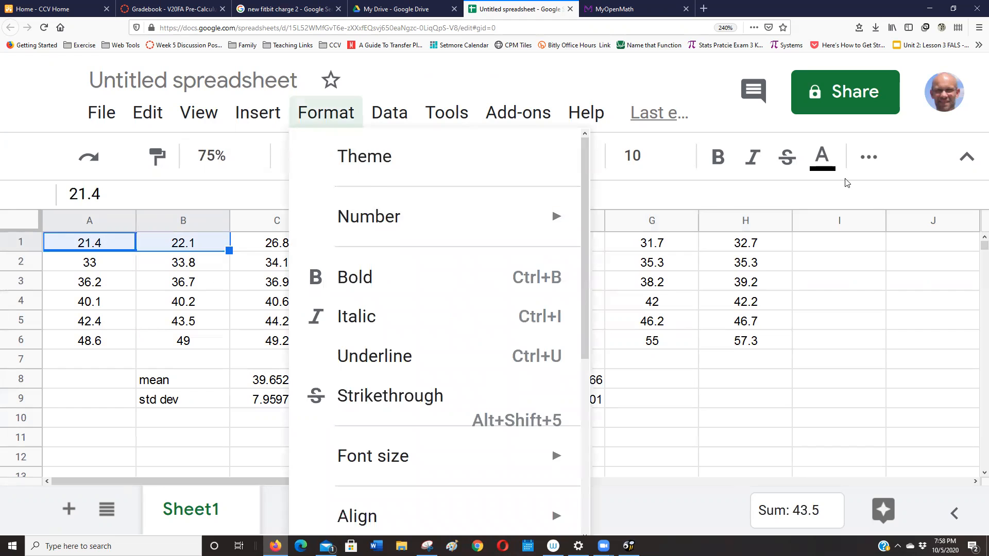
{"action": "left_click", "coordinate": [876, 164]}
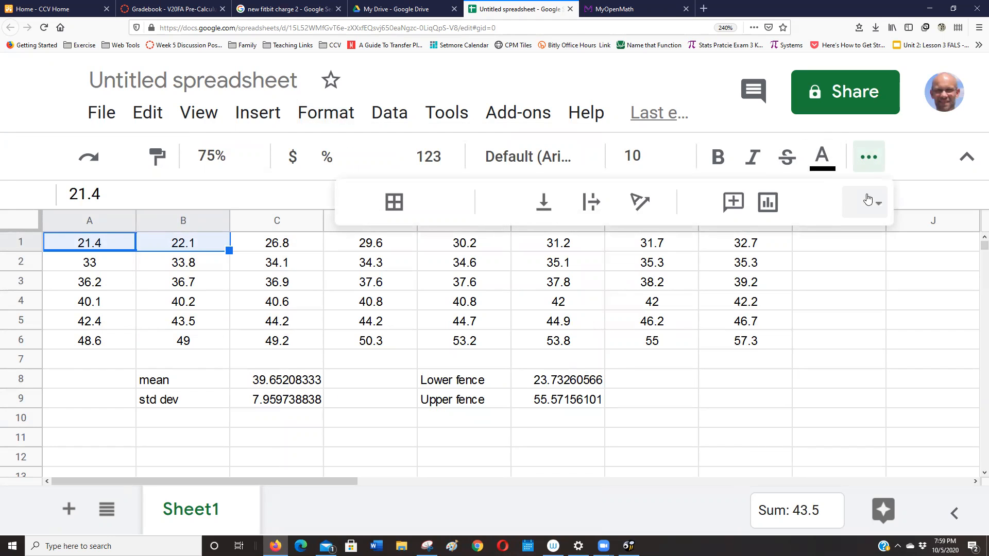
{"action": "left_click", "coordinate": [878, 204]}
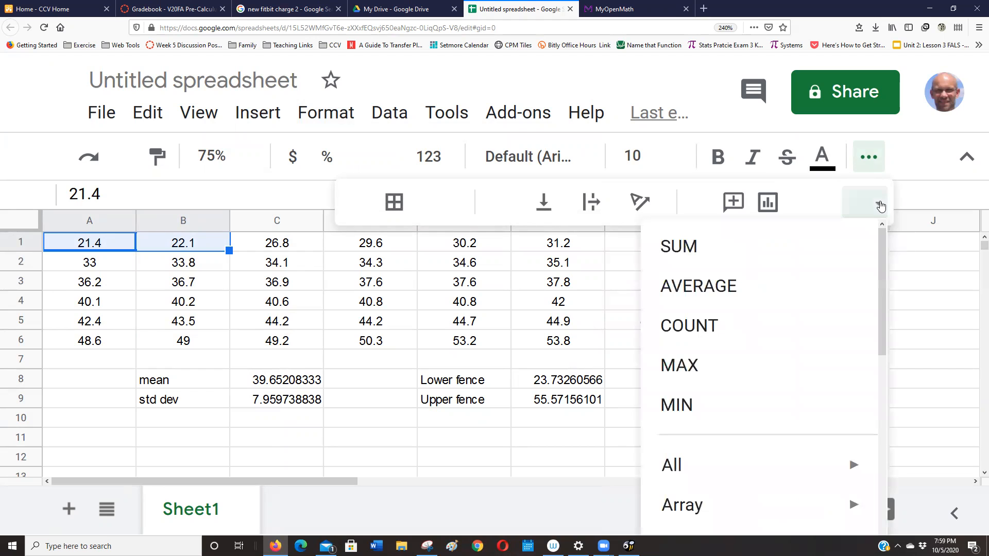
{"action": "left_click", "coordinate": [873, 160]}
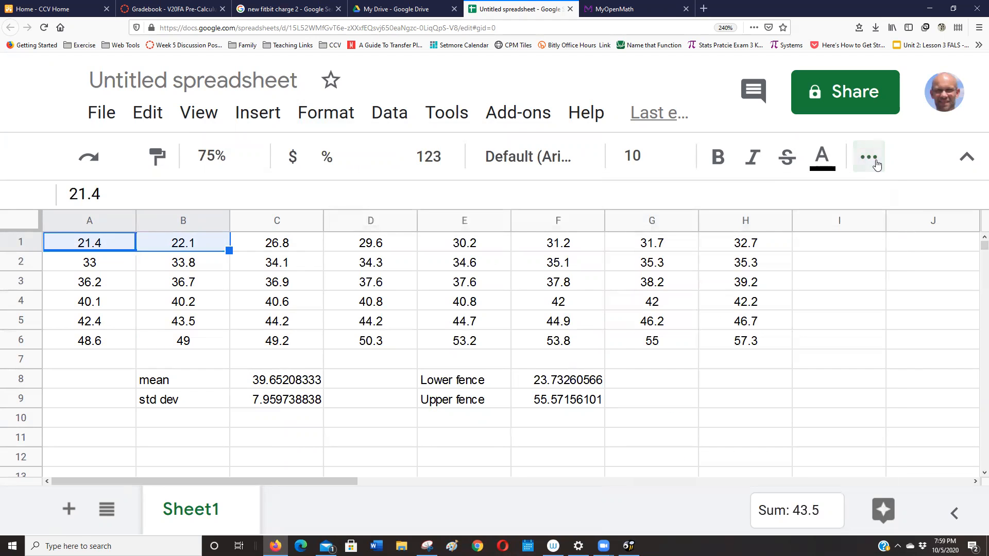
{"action": "left_click", "coordinate": [829, 166]}
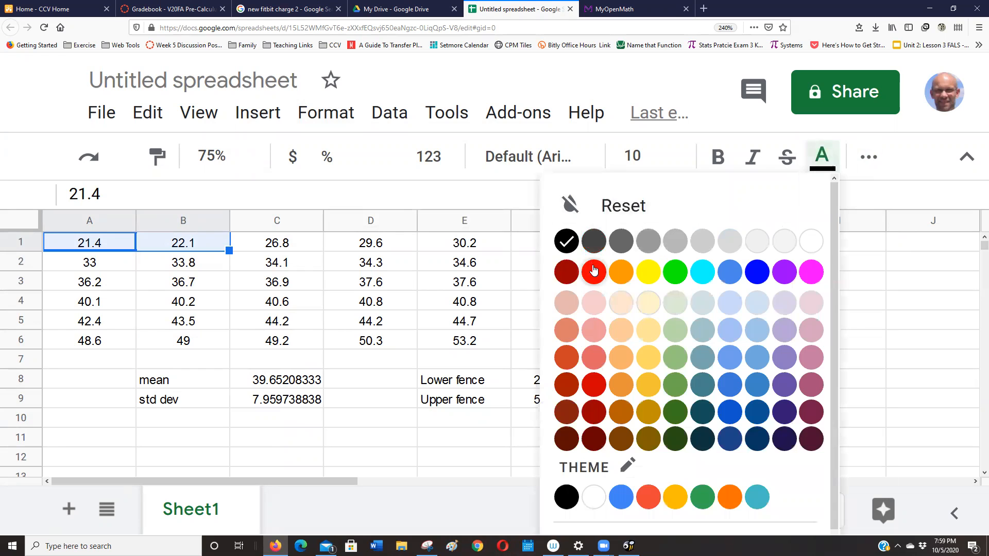
{"action": "left_click", "coordinate": [593, 267]}
{"action": "left_click", "coordinate": [681, 377]}
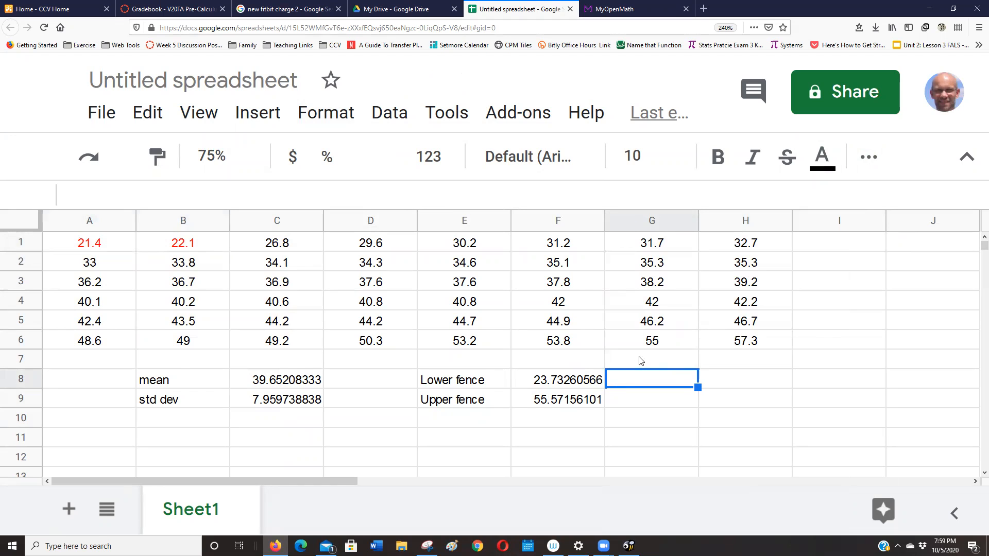
- Compare the largest values in G6:H6 and the marked values in A1:B1 with the two fences
{"action": "left_click", "coordinate": [687, 333]}
{"action": "left_click_drag", "start_coordinate": [687, 333], "coordinate": [740, 348]}
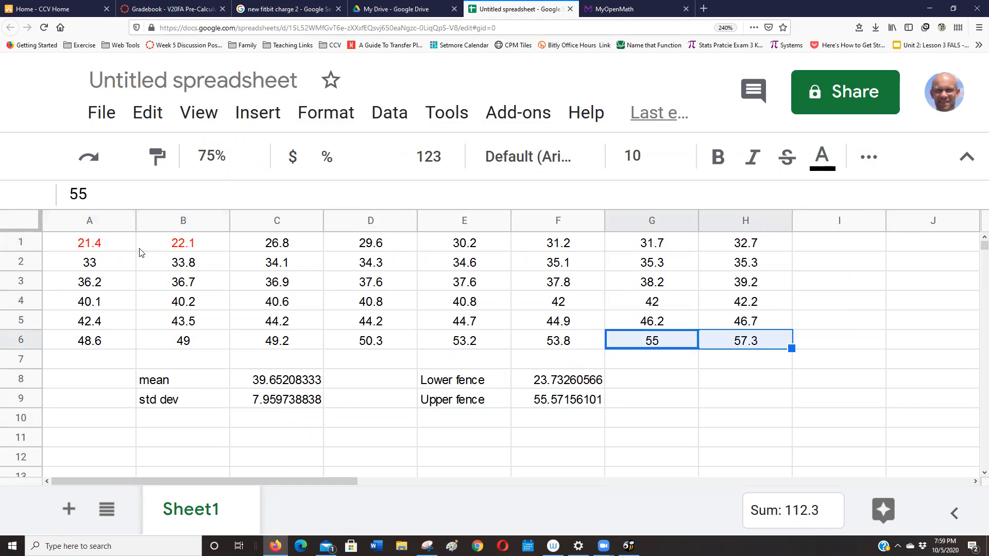
{"action": "left_click_drag", "start_coordinate": [162, 249], "coordinate": [92, 251]}
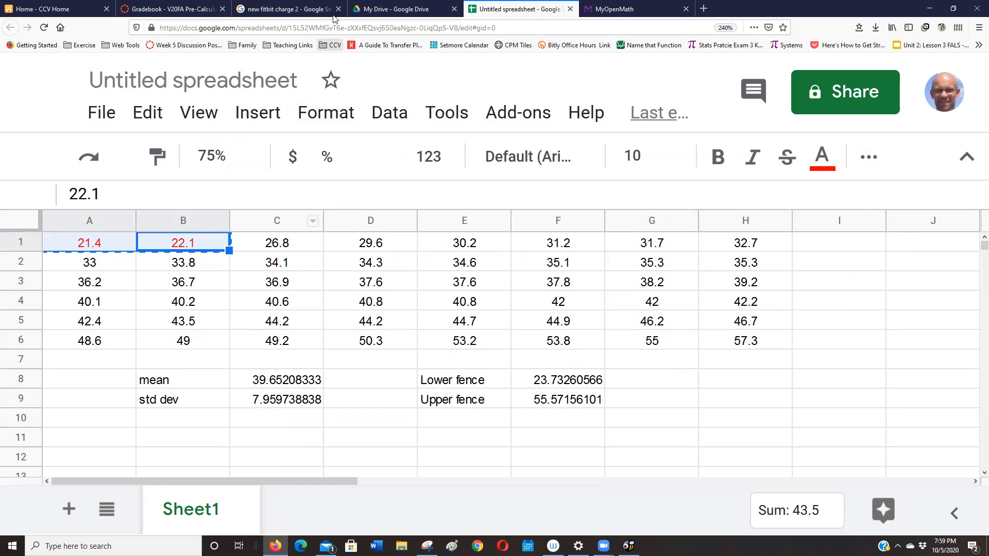
- Switch to MyOpenMath, enter 2 as the number of outliers for Question 3 and reveal its answer key
{"action": "left_click", "coordinate": [613, 9]}
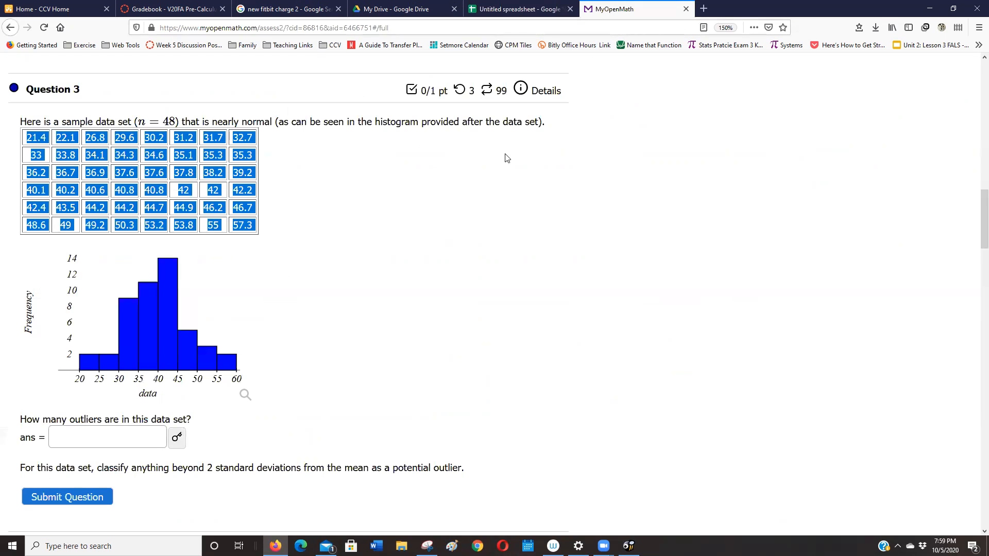
{"action": "left_click", "coordinate": [107, 439]}
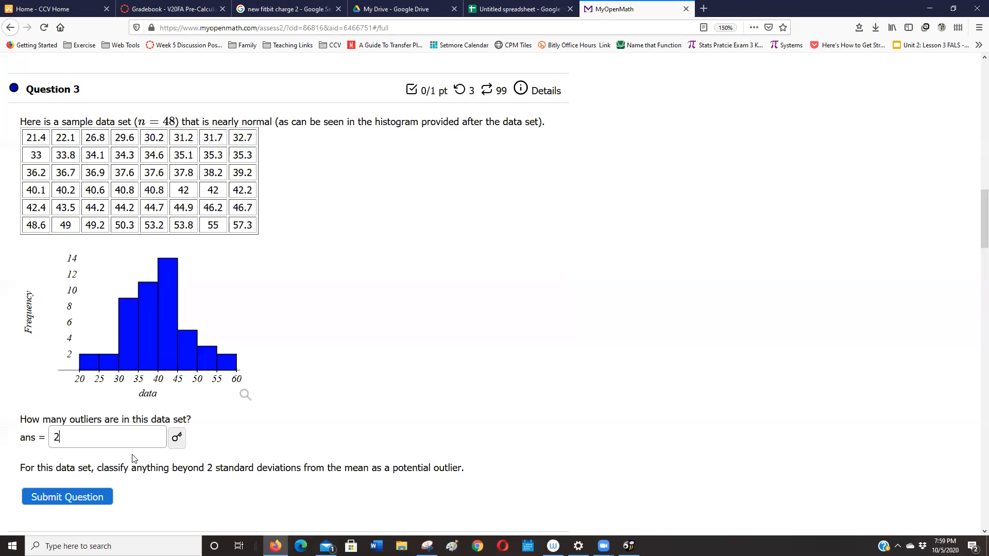
{"action": "left_click", "coordinate": [181, 441]}
- Return to the Google Sheets spreadsheet and recheck the lower and upper fences in F8 and F9
{"action": "left_click", "coordinate": [517, 9]}
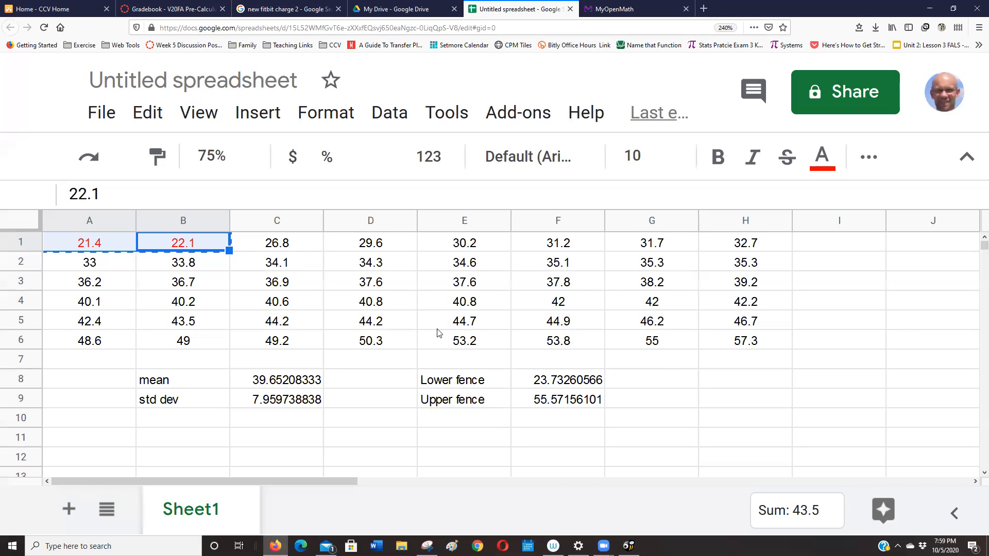
{"action": "left_click", "coordinate": [256, 246]}
{"action": "left_click", "coordinate": [542, 382]}
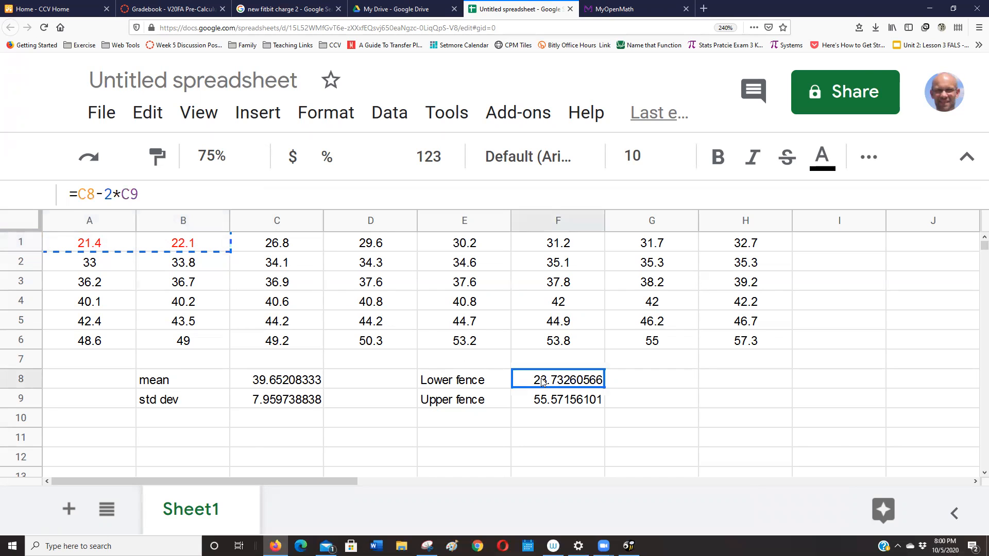
{"action": "left_click", "coordinate": [568, 408]}
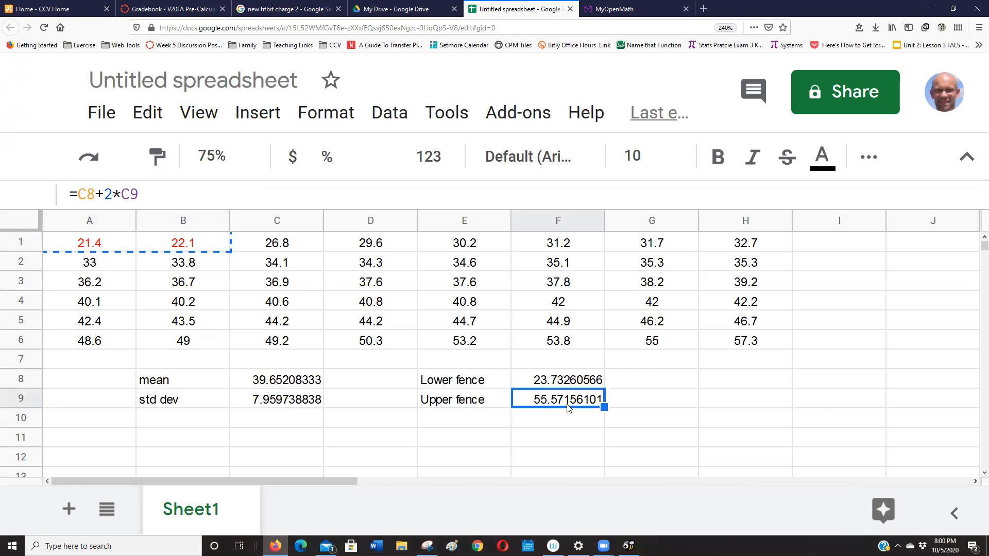
- Mark the value in H6 as an outlier with red text and compare it with the upper fence in F9
{"action": "left_click", "coordinate": [738, 344]}
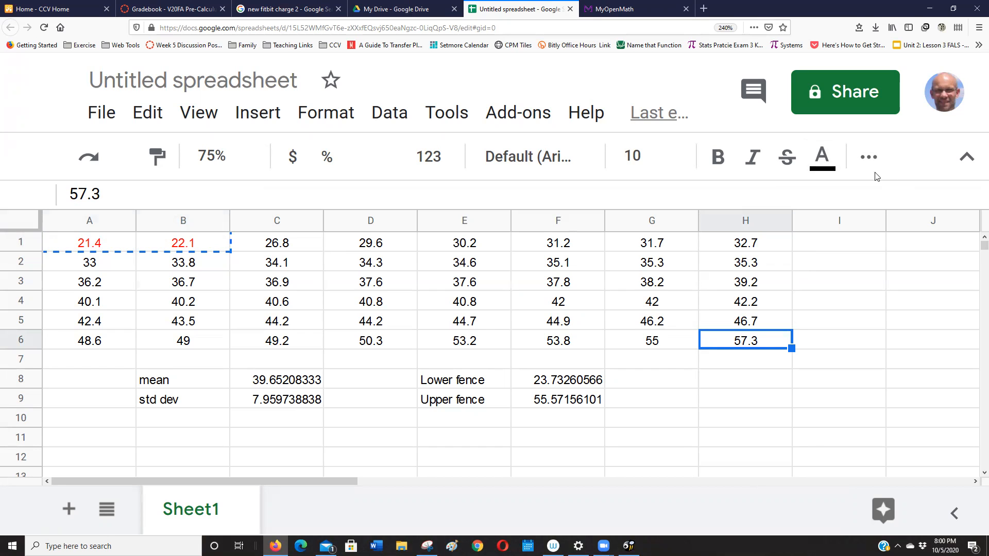
{"action": "left_click", "coordinate": [831, 168]}
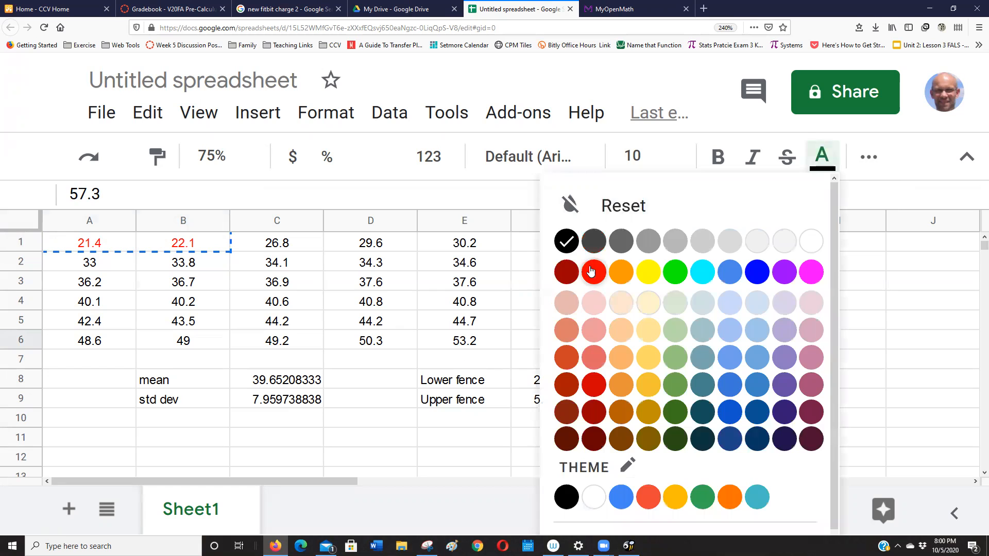
{"action": "left_click", "coordinate": [594, 271]}
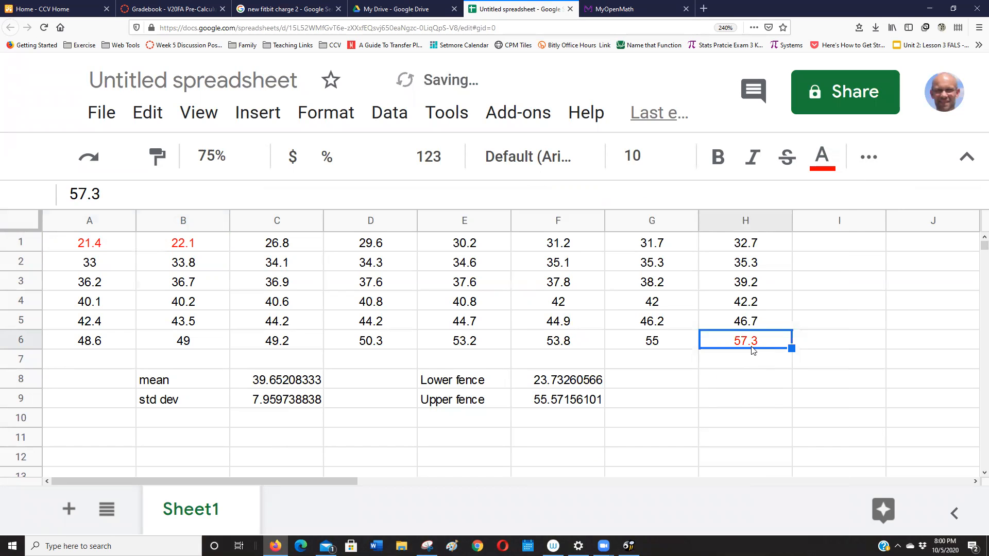
{"action": "left_click", "coordinate": [559, 410]}
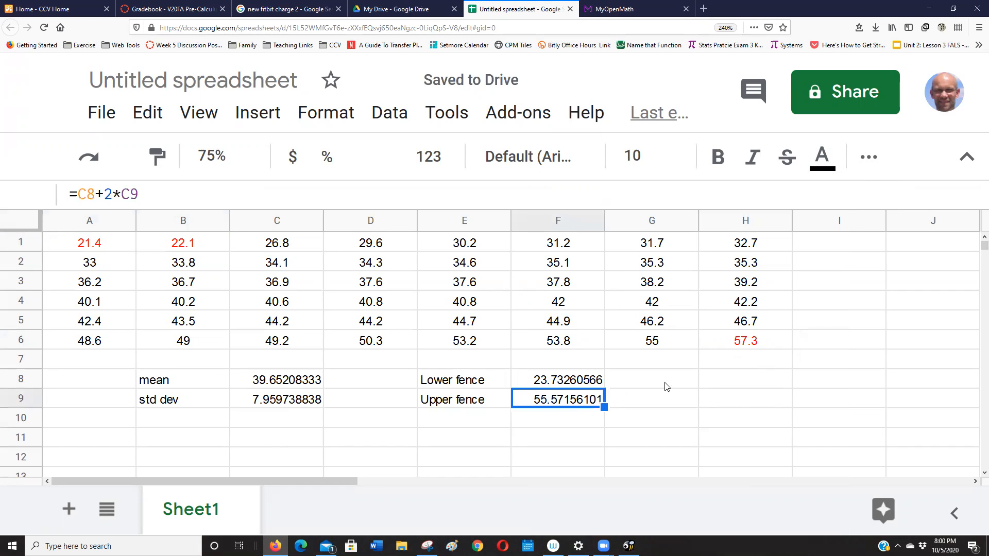
{"action": "left_click", "coordinate": [740, 347]}
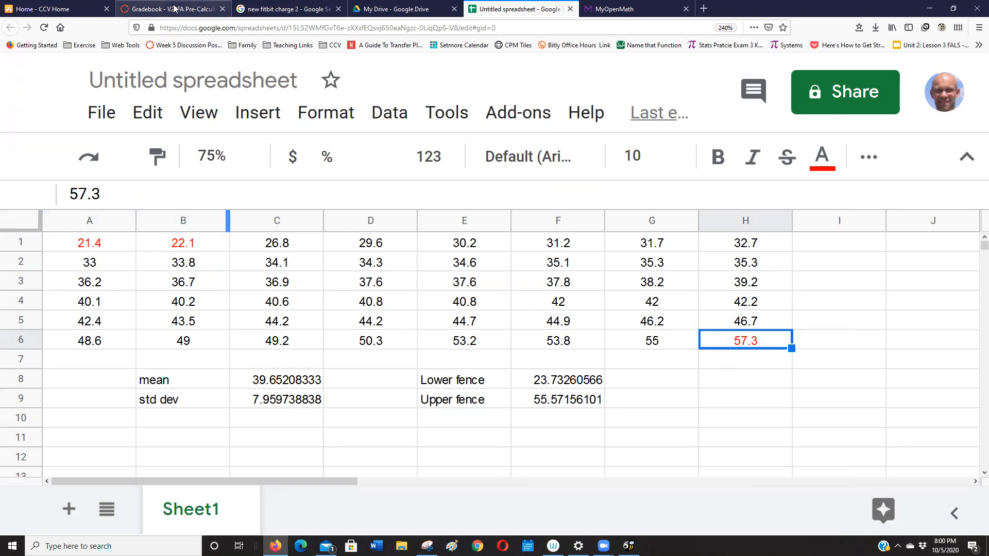
- Switch to MyOpenMath and select the existing outlier count in Question 3's answer box
{"action": "key", "text": "ctrl+Tab"}
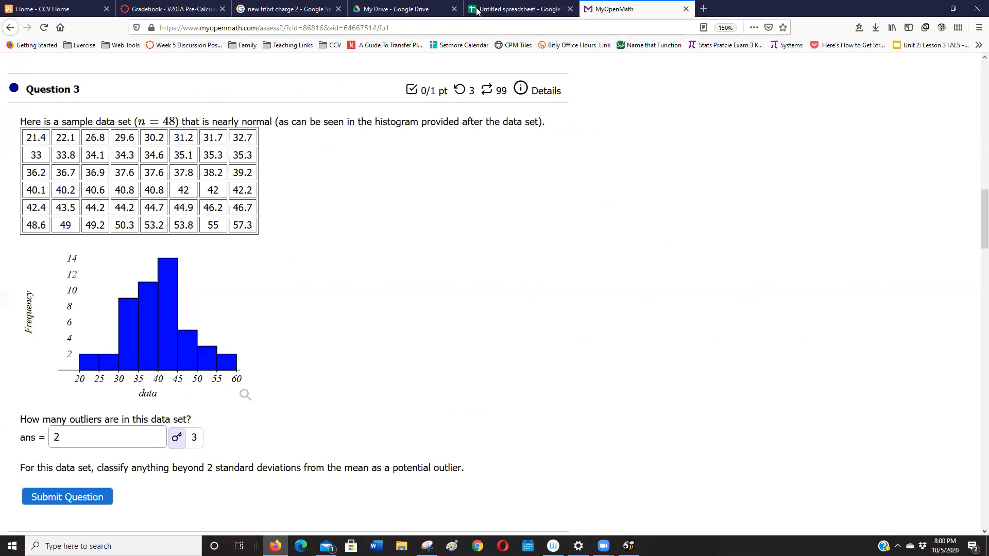
{"action": "double_click", "coordinate": [76, 437]}
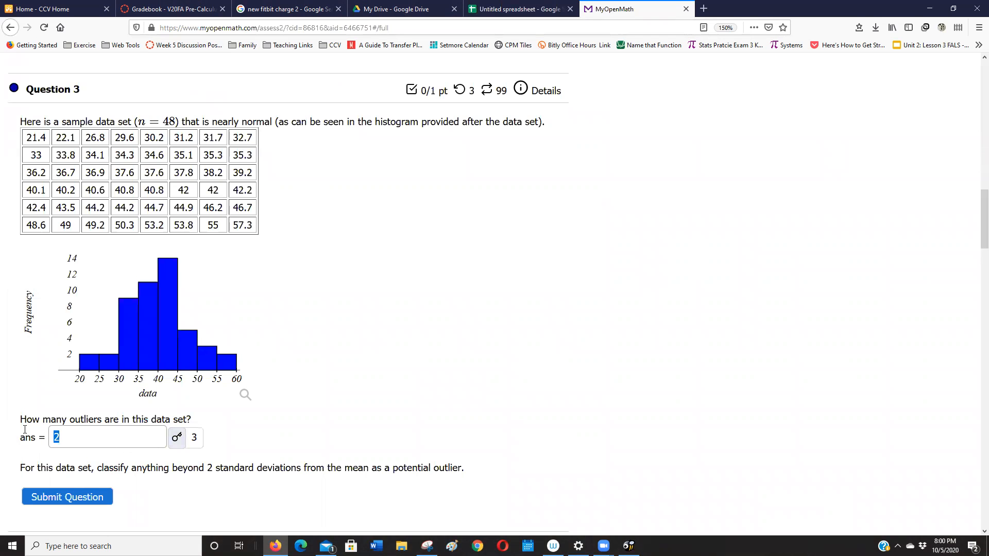